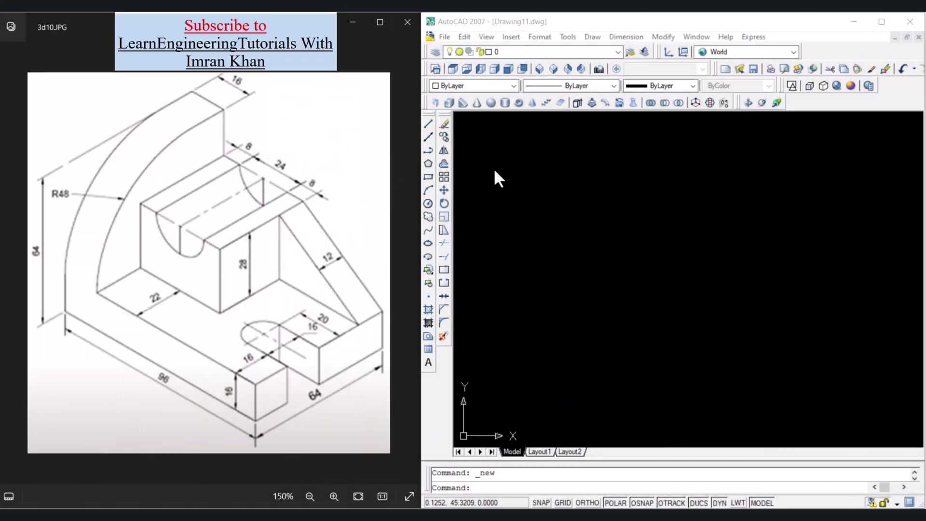
Step: Create a new drawing, Drawing14, from the metric acadiso3D template
left_click(444, 37)
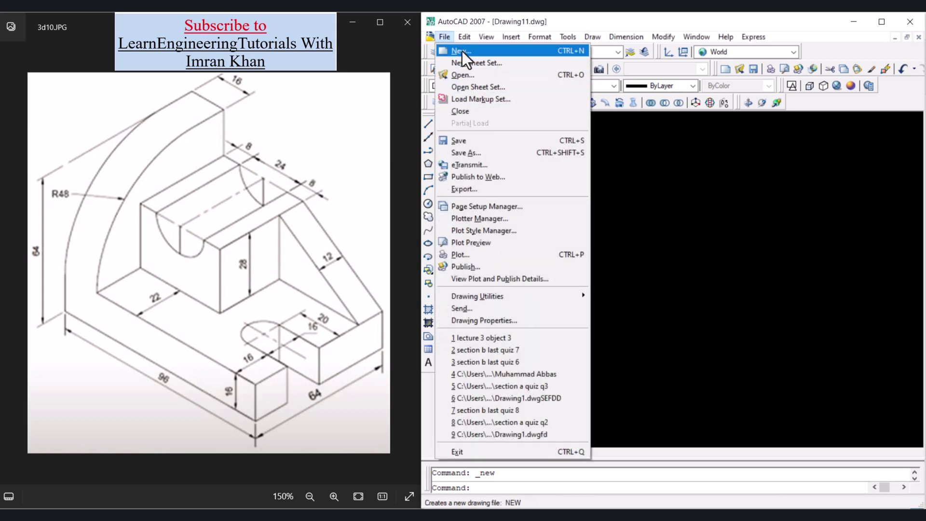
left_click(462, 51)
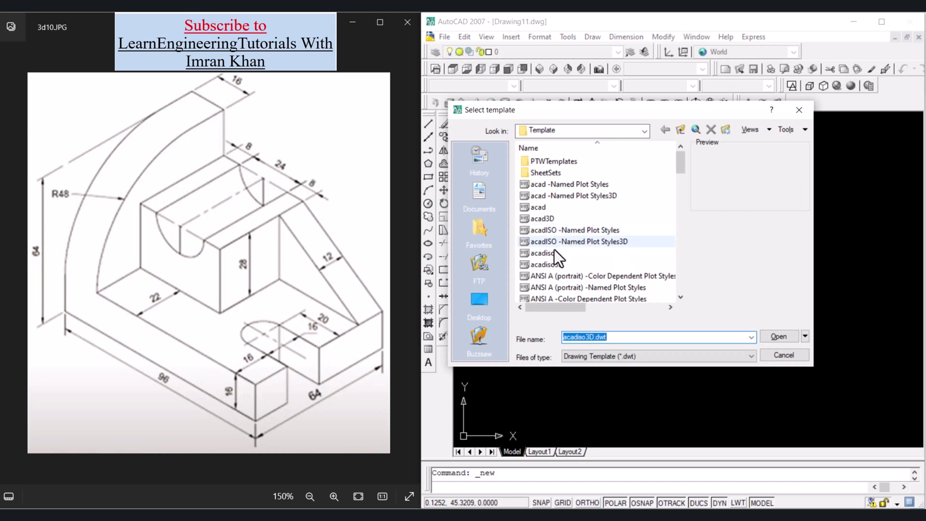
double_click(550, 265)
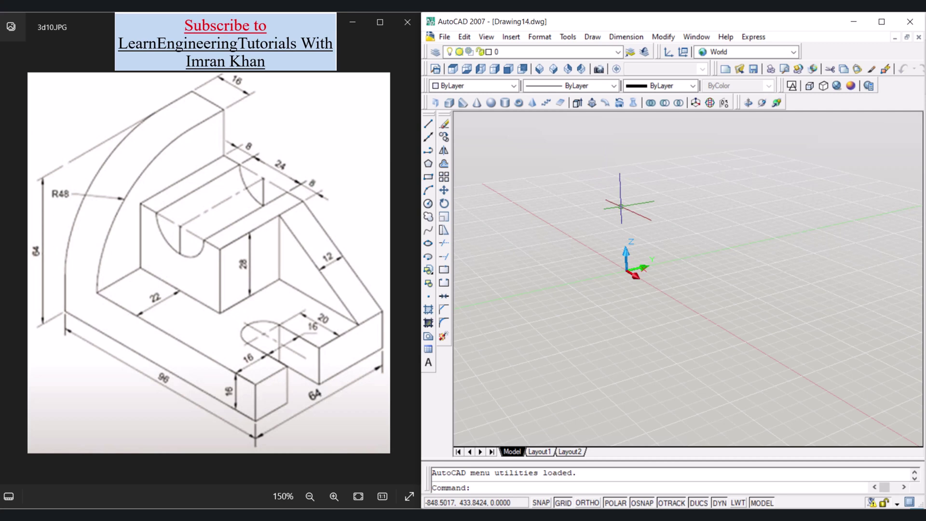
type("un")
key("Return")
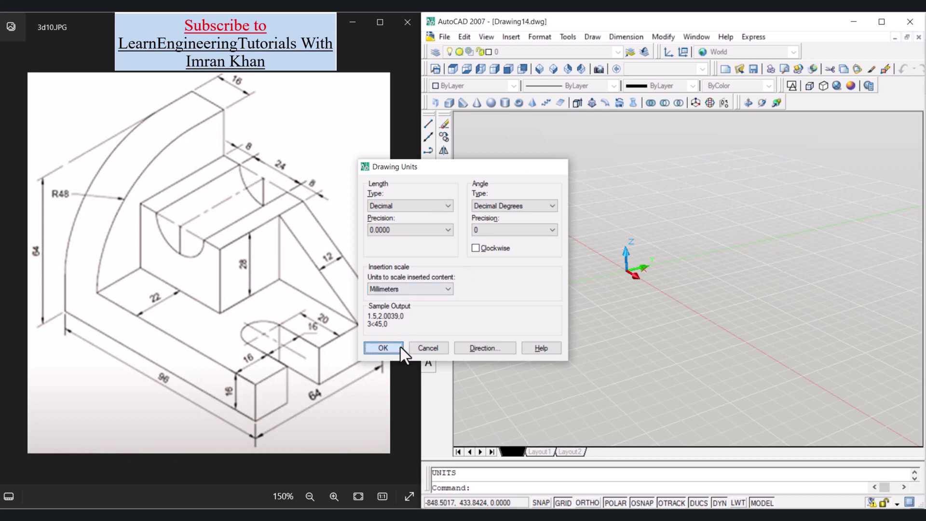
left_click(386, 348)
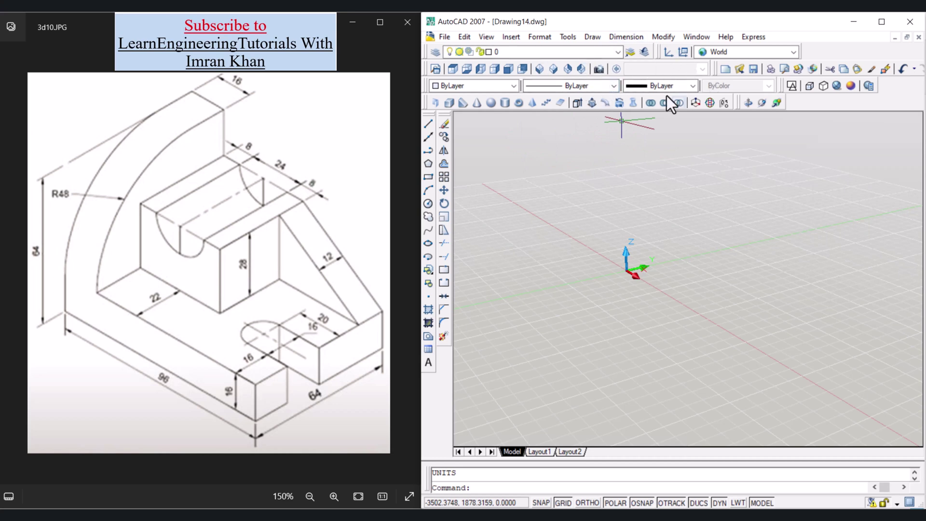
Step: Bring up the list of ACAD toolbars and dismiss it without changes
right_click(815, 102)
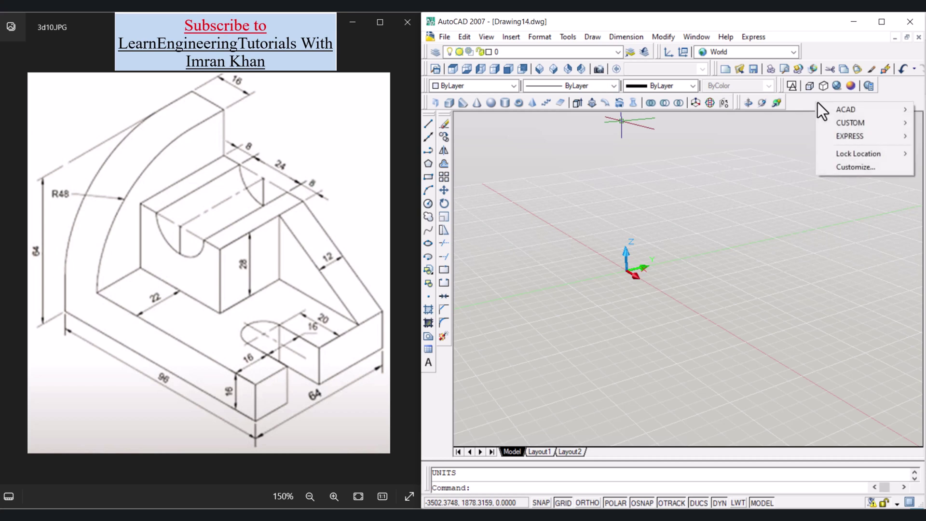
mouse_move(840, 108)
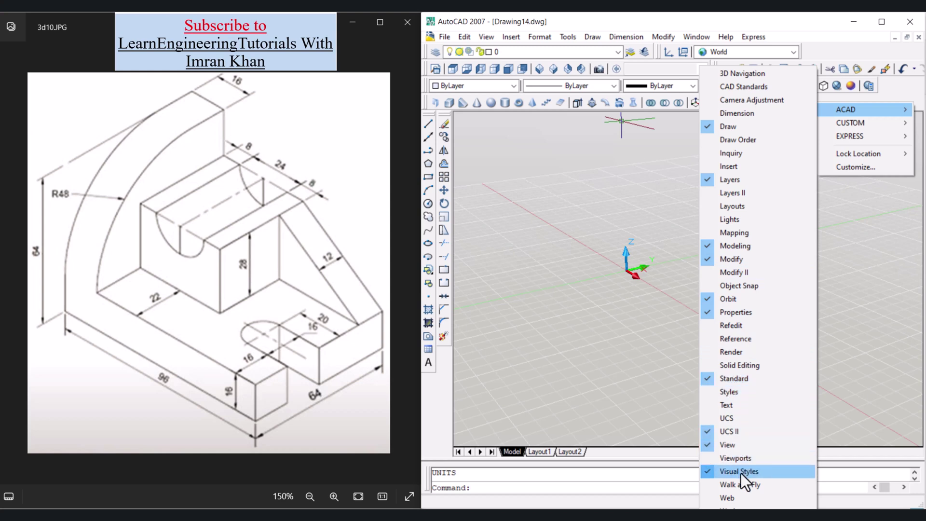
left_click(625, 192)
left_click(618, 175)
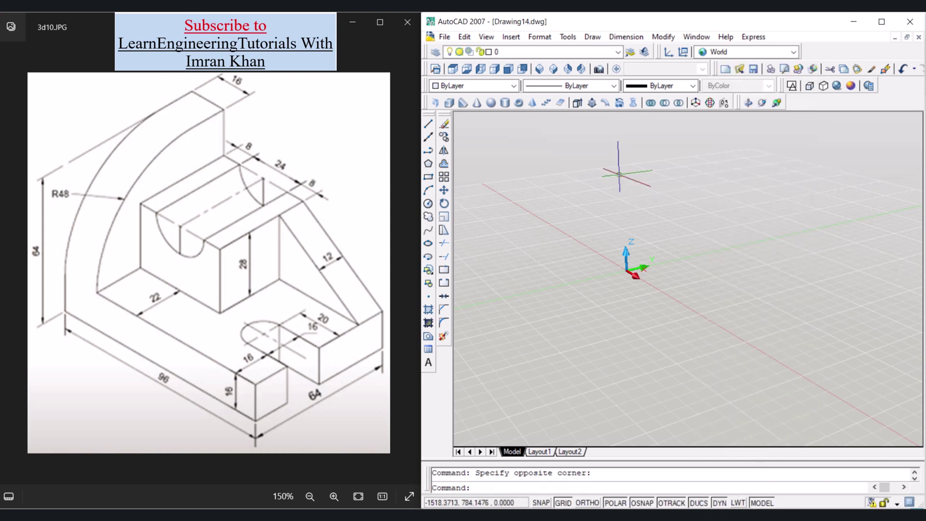
Step: Switch the viewport from 2D Wireframe to the Conceptual visual style
left_click(793, 86)
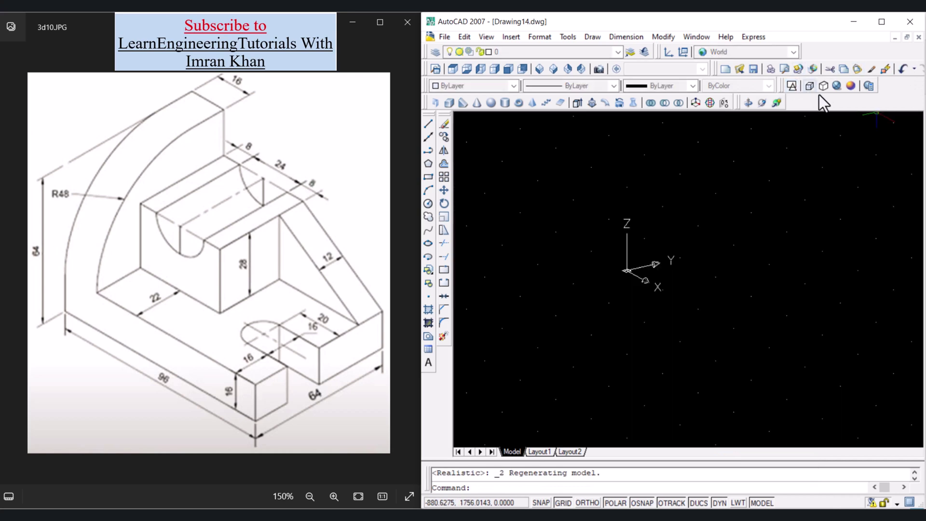
left_click(851, 87)
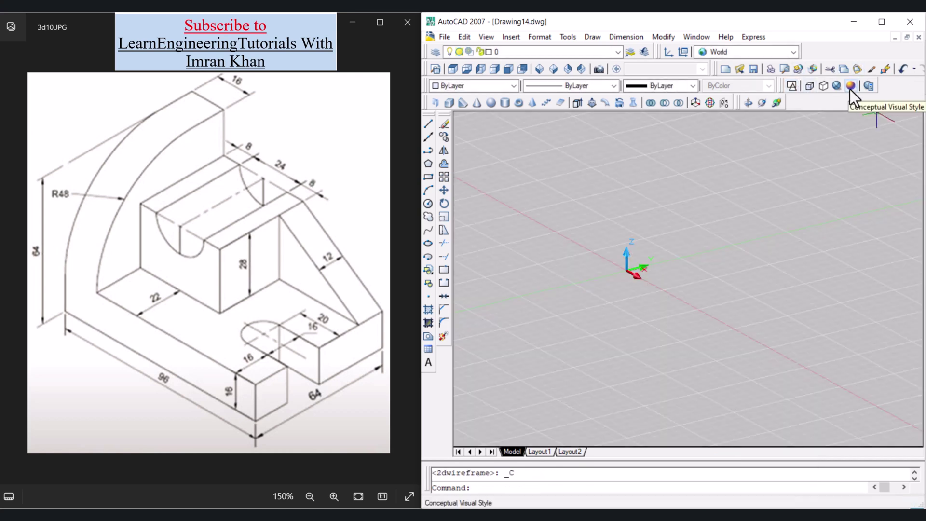
left_click(747, 54)
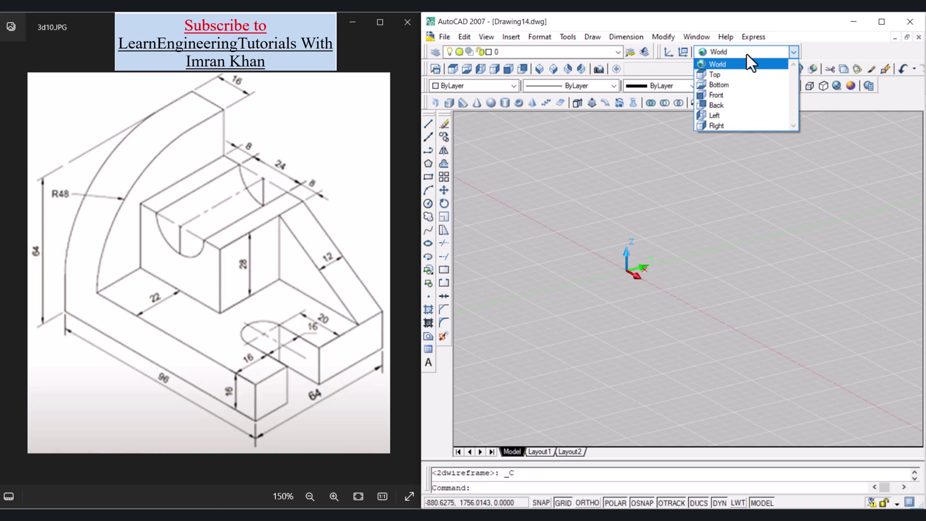
left_click(520, 70)
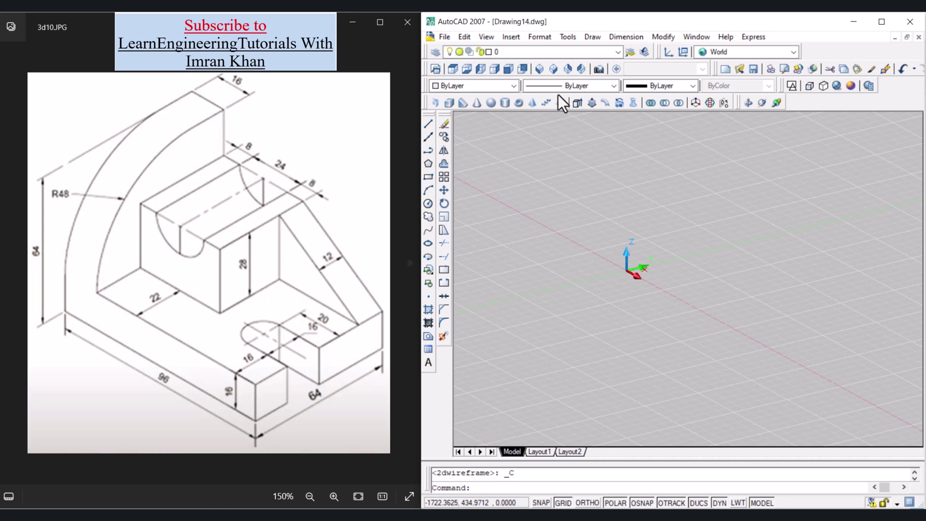
Step: In Top view with lineweights shown, draw a 96 × 64 base-plate rectangle
left_click(454, 68)
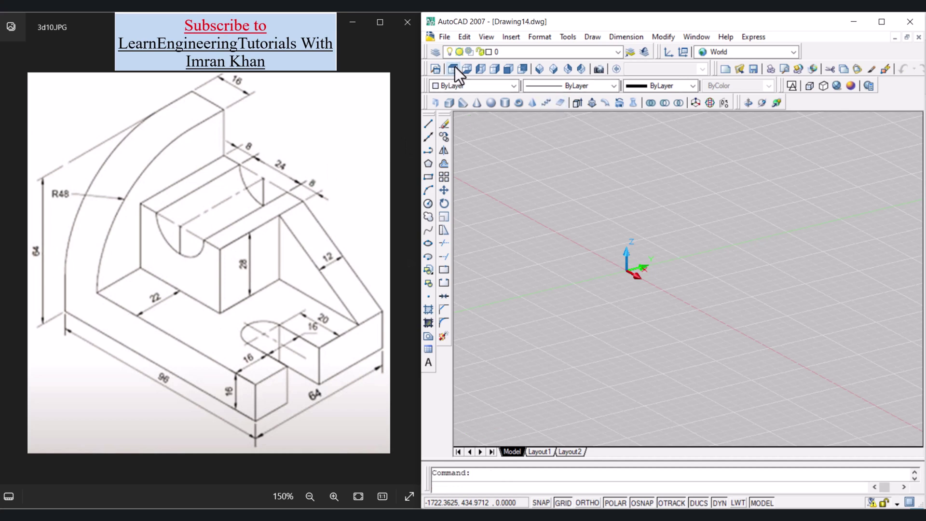
left_click(742, 502)
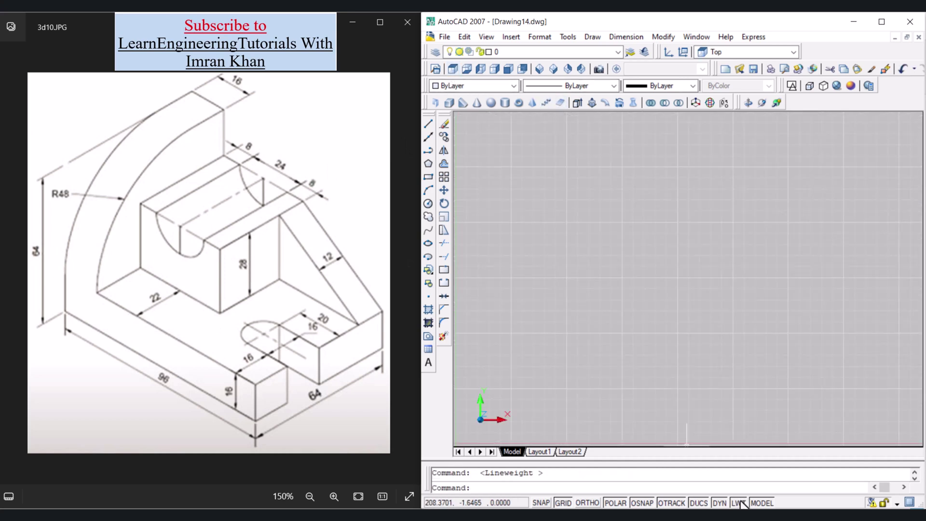
left_click(429, 176)
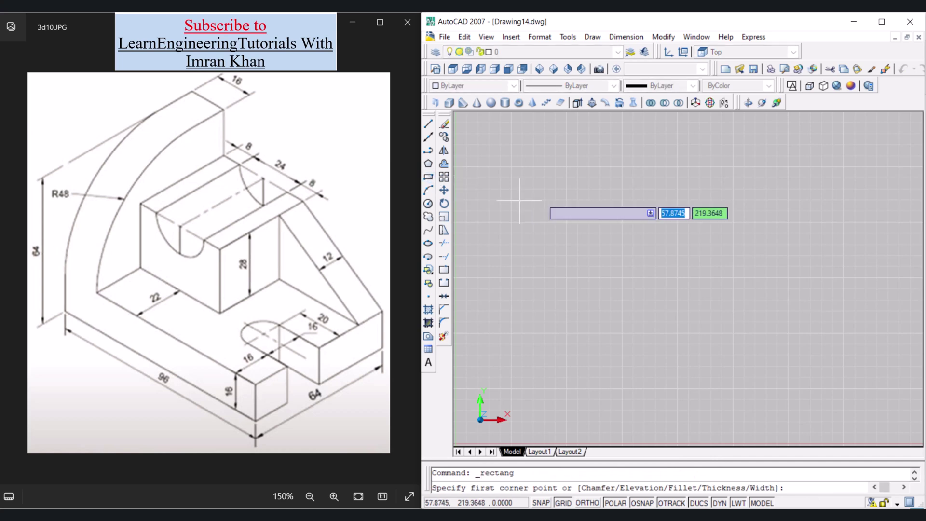
left_click(534, 177)
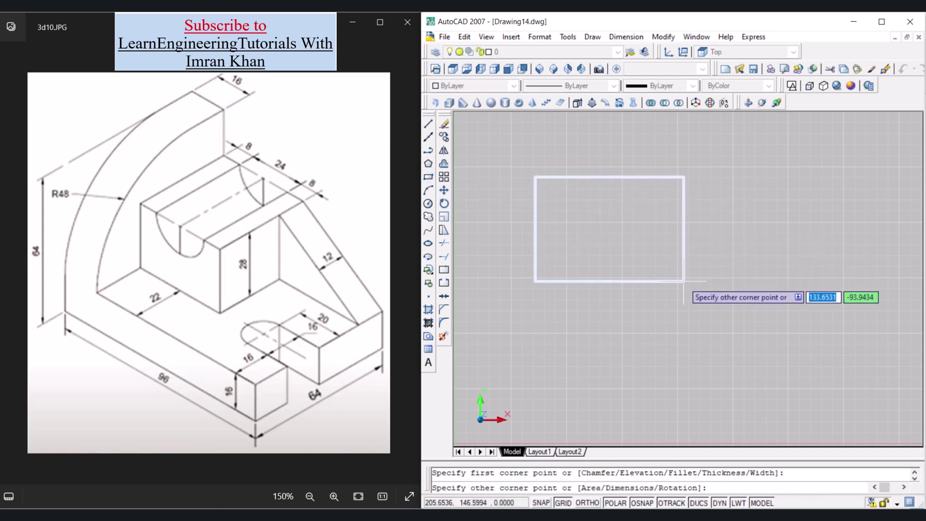
type("96")
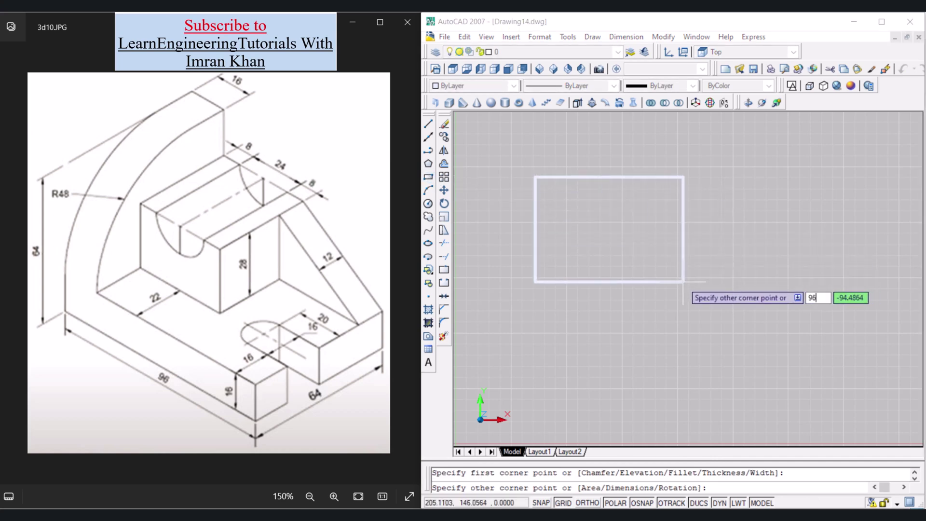
key("Tab")
type("64")
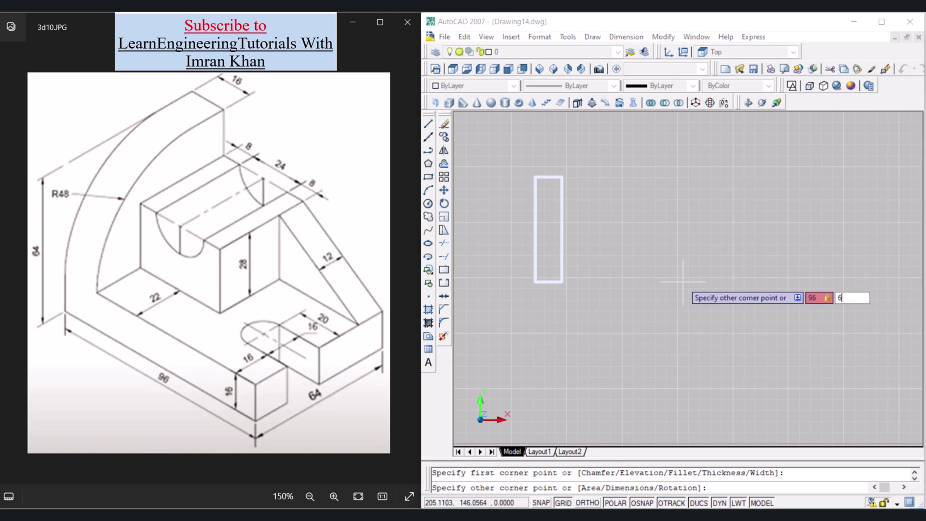
key("Return")
scroll(652, 273, "down", 1)
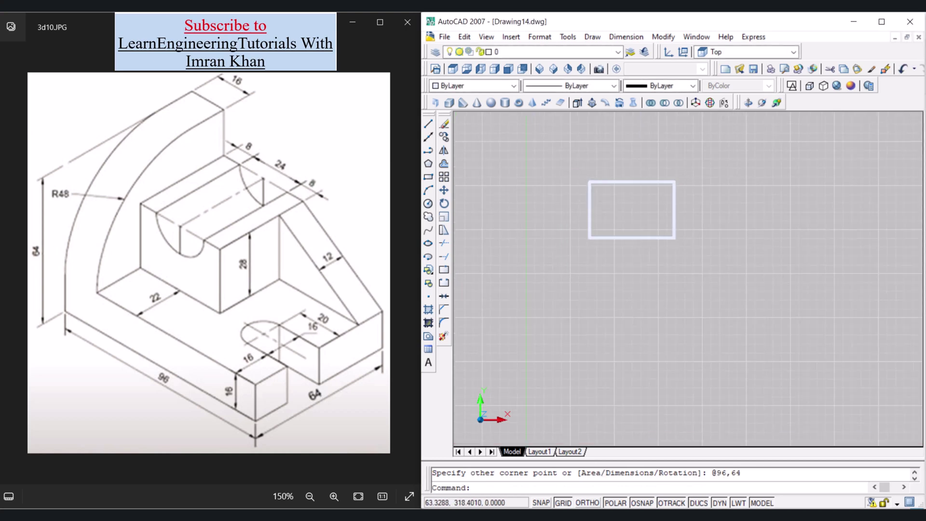
scroll(589, 170, "up", 1)
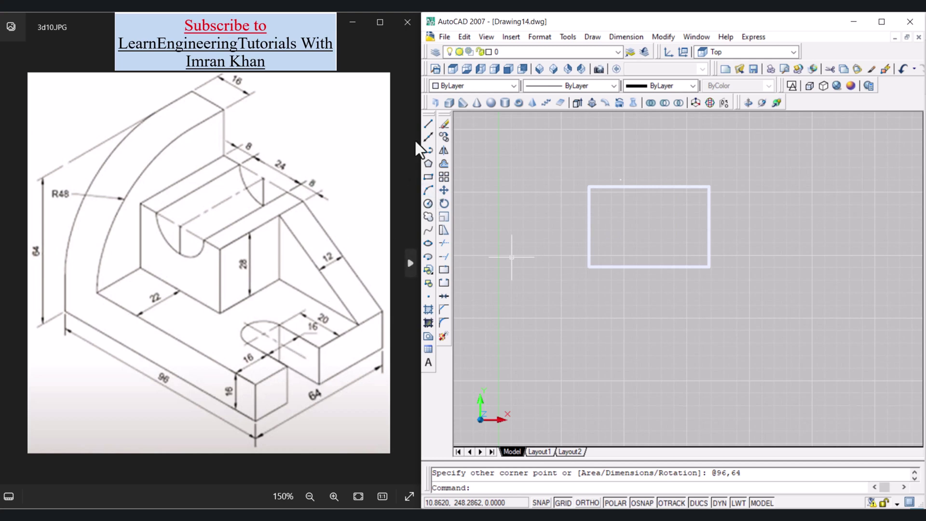
Step: Draw a 20-unit line leftward into the plate, starting 16 up the right edge
left_click(428, 123)
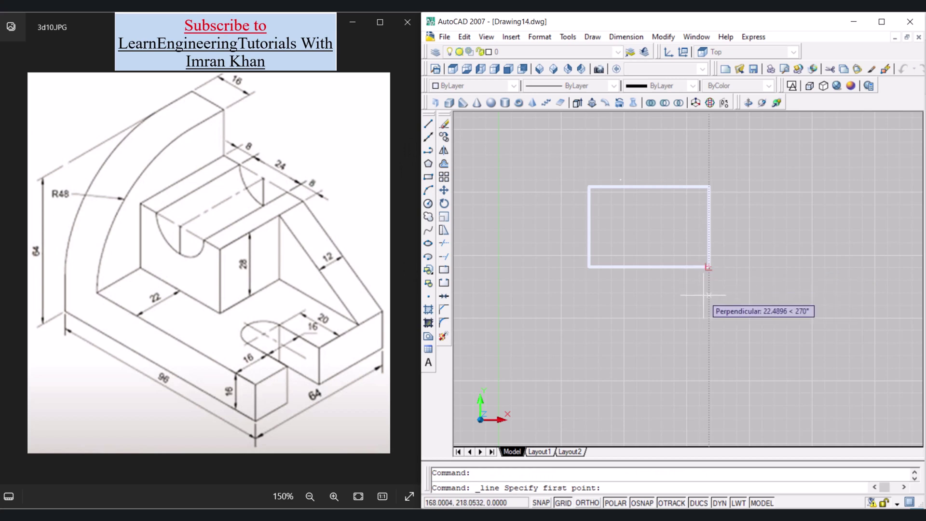
type("-16")
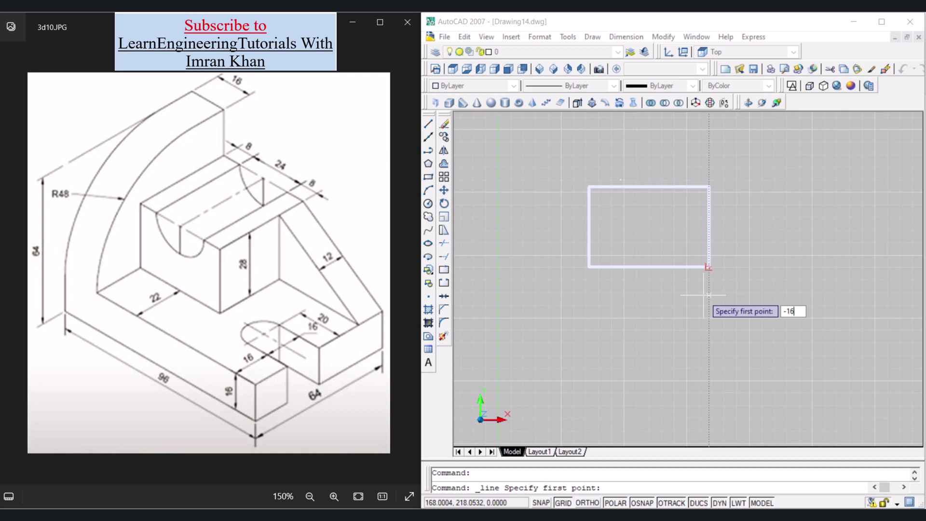
key("Return")
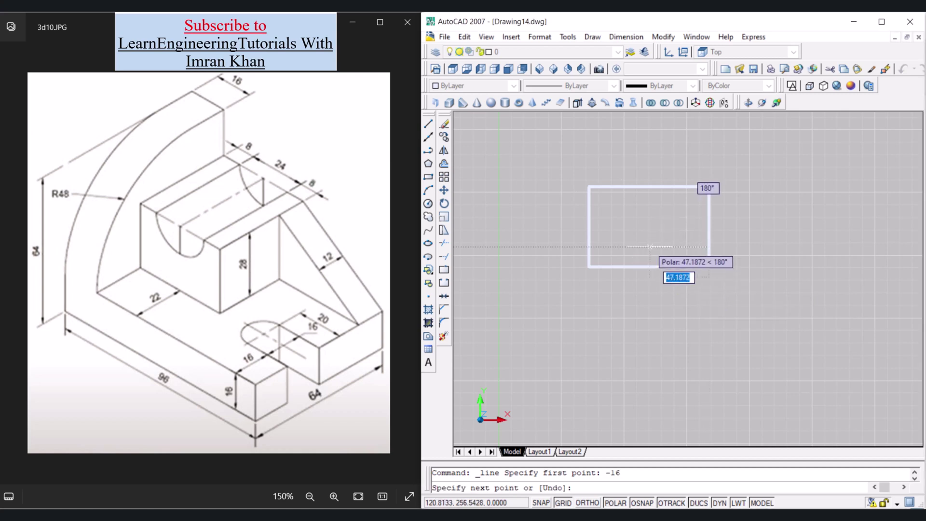
type("20")
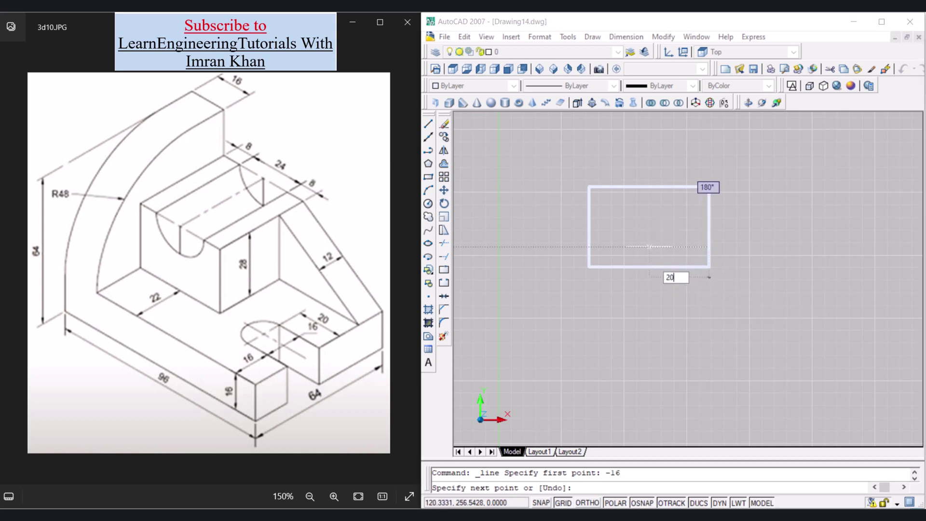
key("Return")
key("Return")
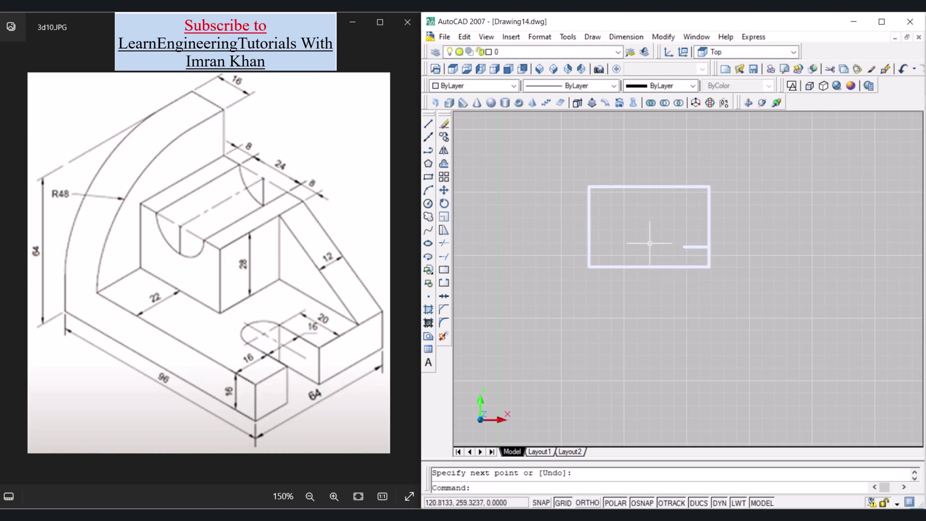
Step: Offset the short slot line 16 units upward to form the slot's other side
left_click(444, 163)
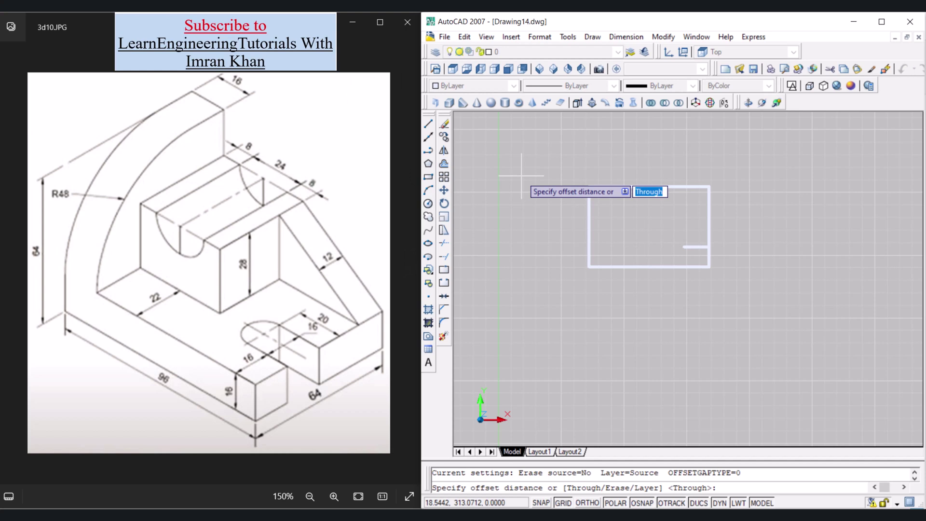
type("16")
key("Return")
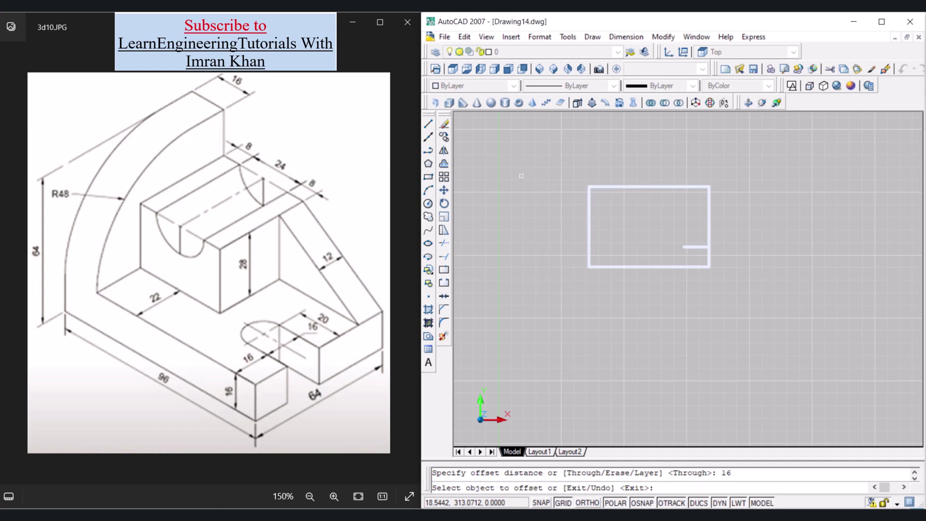
left_click(695, 245)
left_click(698, 232)
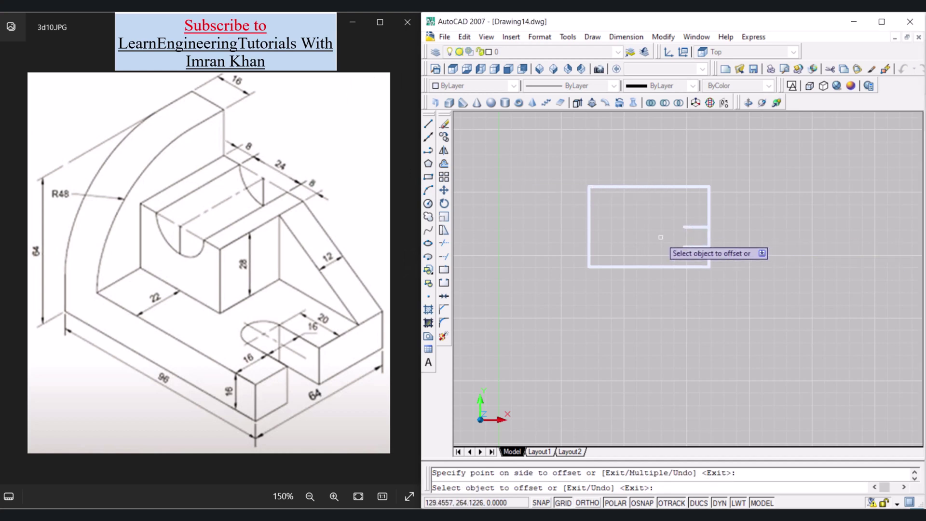
key("Return")
Step: Draw a 16-diameter 2P circle between the two slot lines' endpoints
left_click(428, 203)
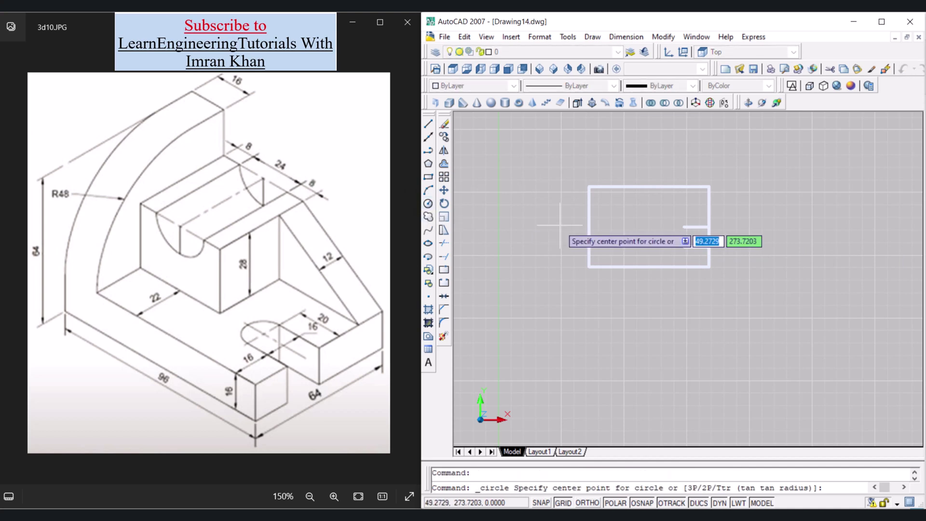
type("2p")
key("Return")
left_click(685, 227)
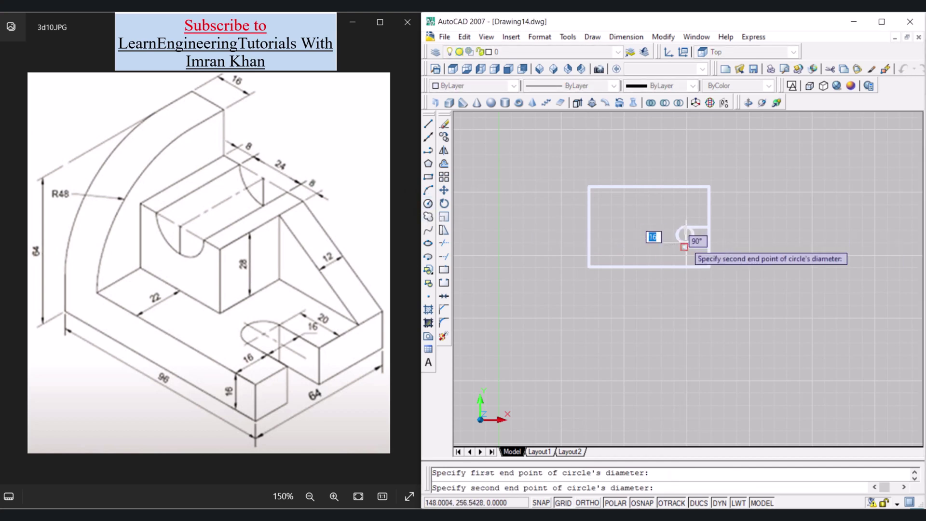
left_click(684, 247)
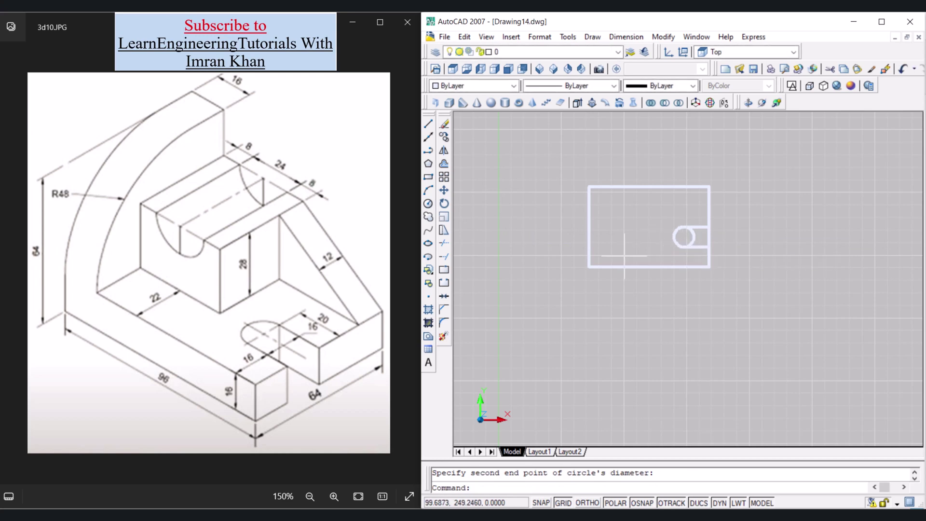
scroll(637, 253, "up", 3)
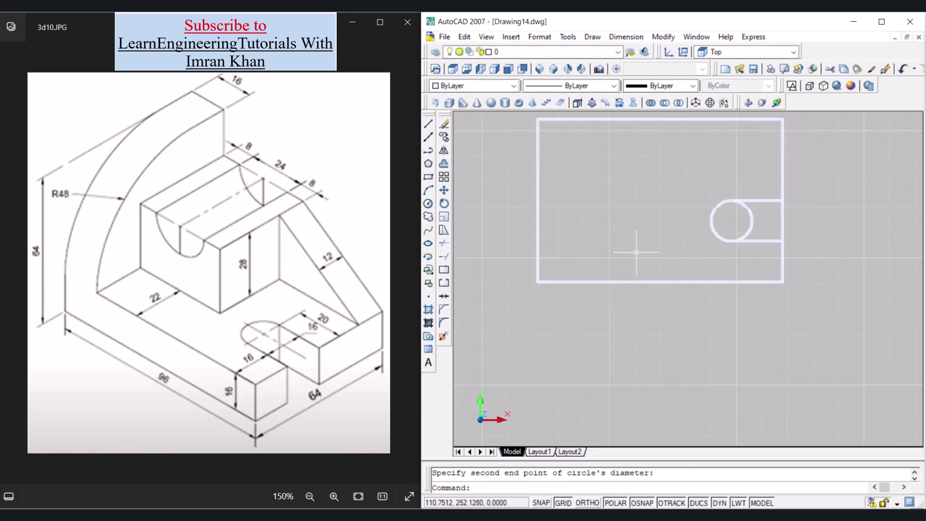
Step: Trim away the circle's right arc and the outline edge across the slot opening
type("tr")
key("Return")
key("Return")
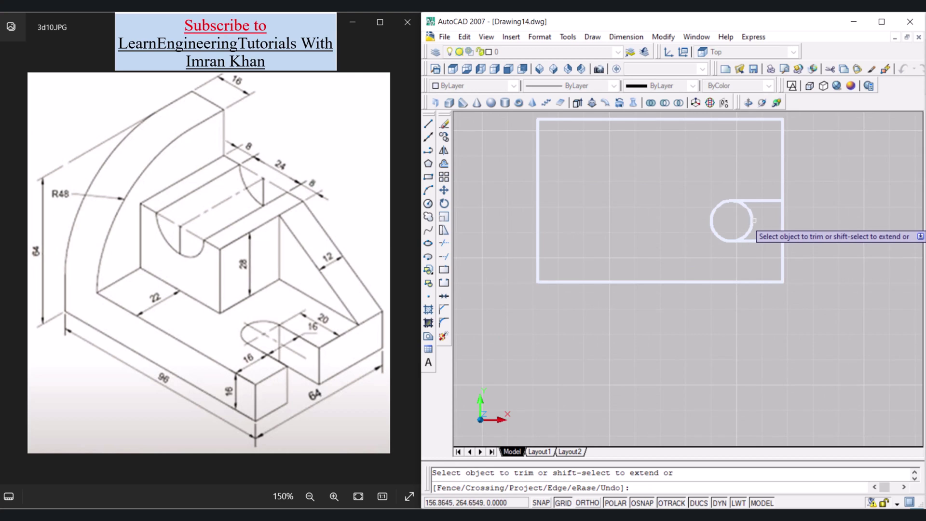
left_click(754, 220)
left_click(782, 223)
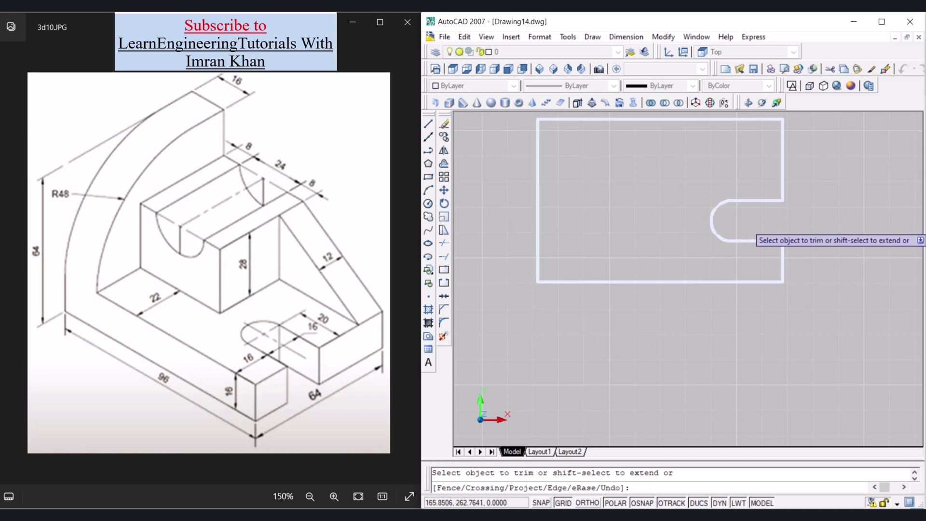
scroll(683, 255, "down", 2)
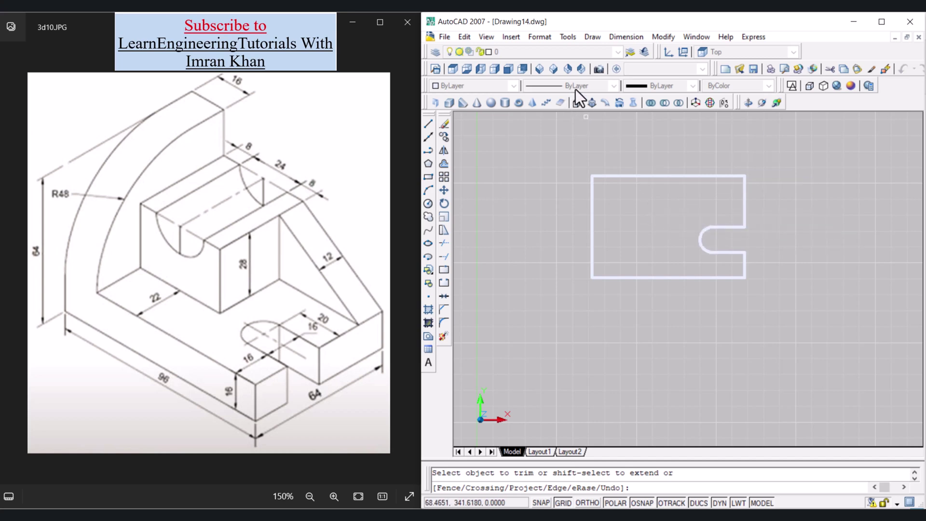
Step: In SE Isometric view, press-pull the slotted outline 16 units into a solid base plate
left_click(556, 68)
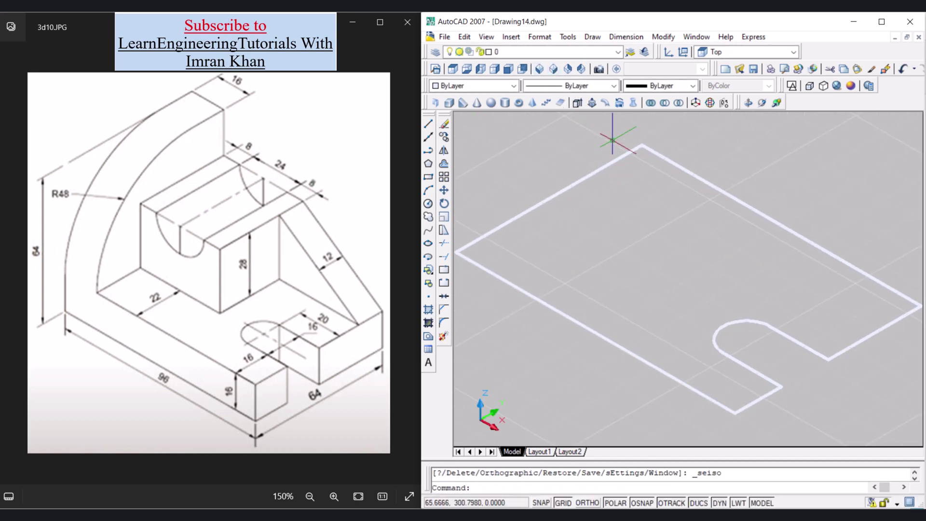
left_click(591, 102)
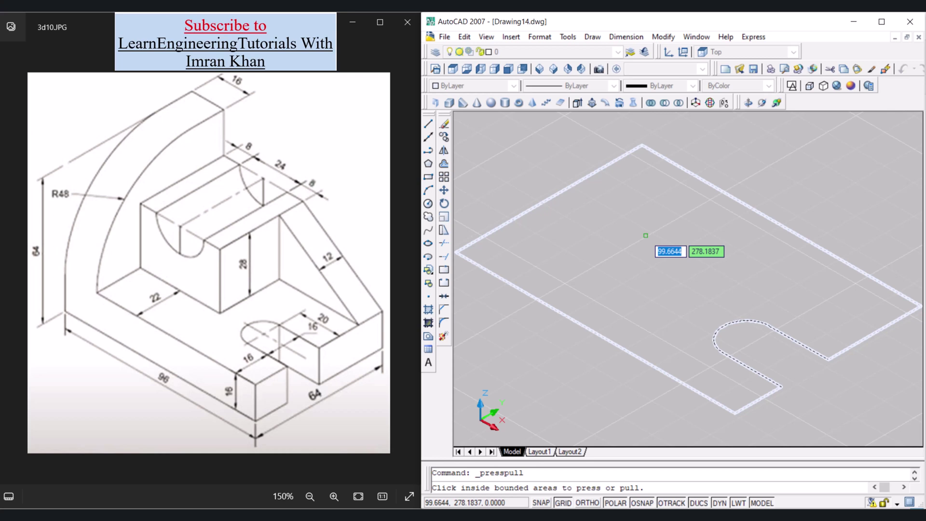
left_click(645, 236)
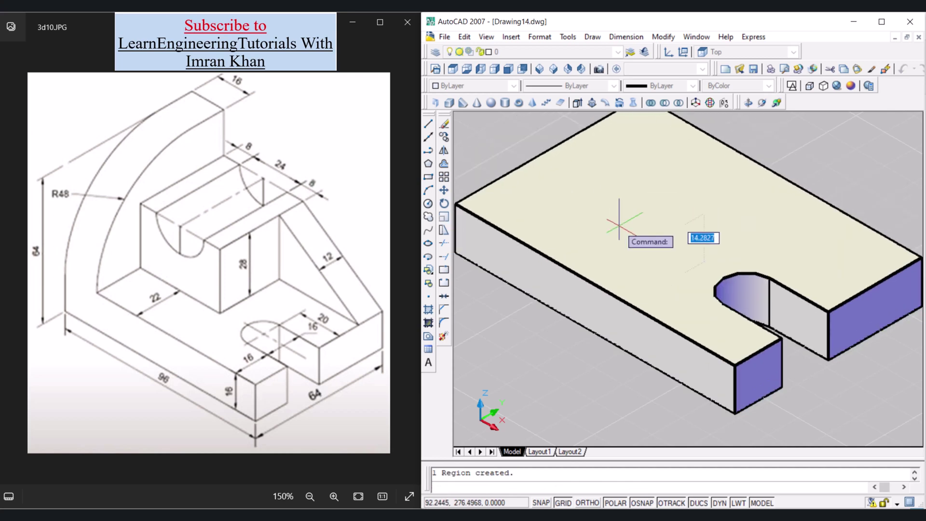
type("16")
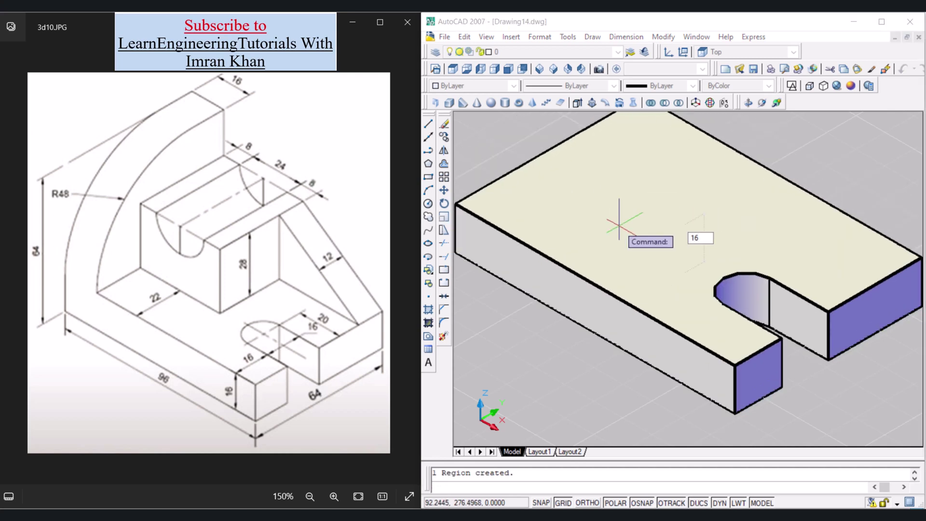
key("Return")
scroll(622, 225, "down", 4)
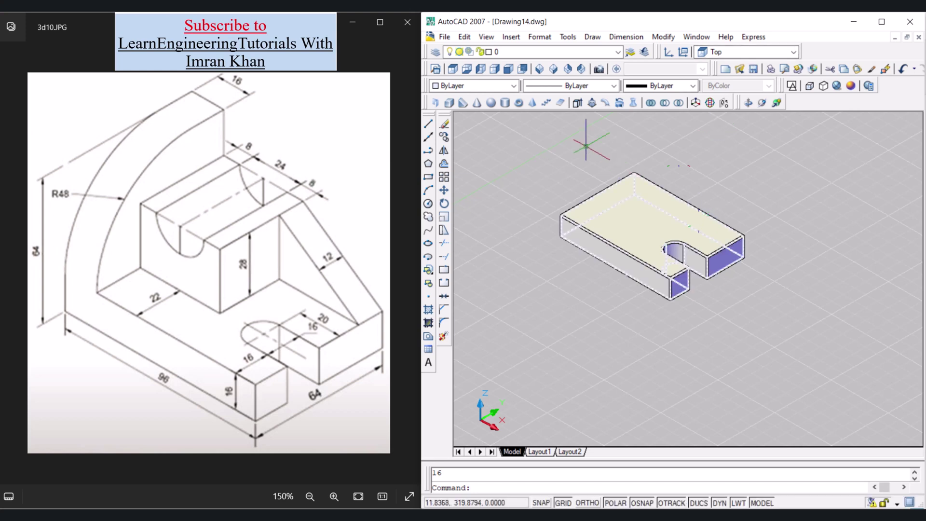
left_click(725, 56)
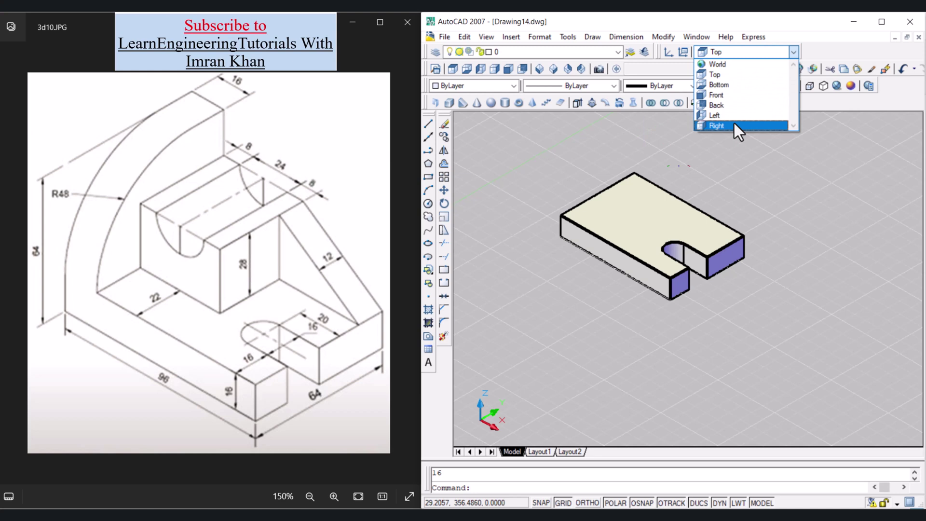
Step: With the UCS set to Right, draw a 64 × 48 rectangle from the plate's back corner
left_click(734, 124)
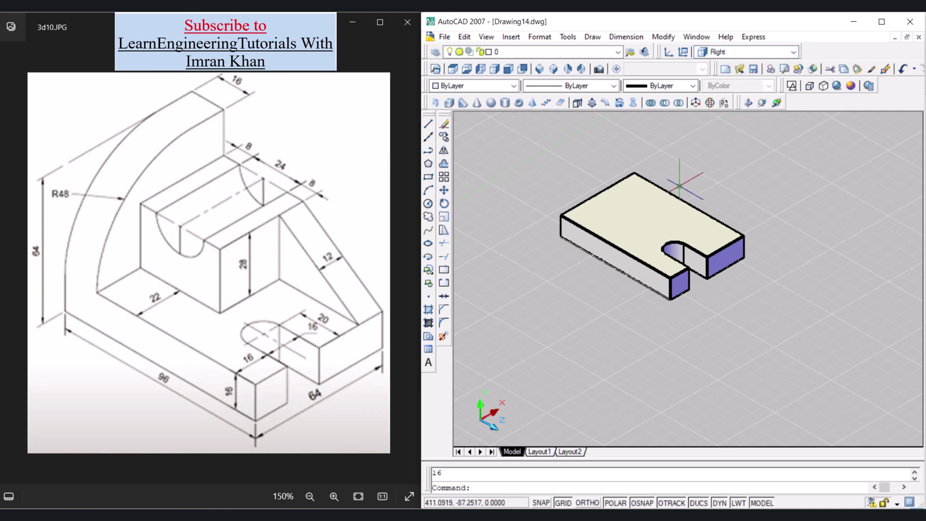
left_click(428, 177)
scroll(565, 221, "up", 5)
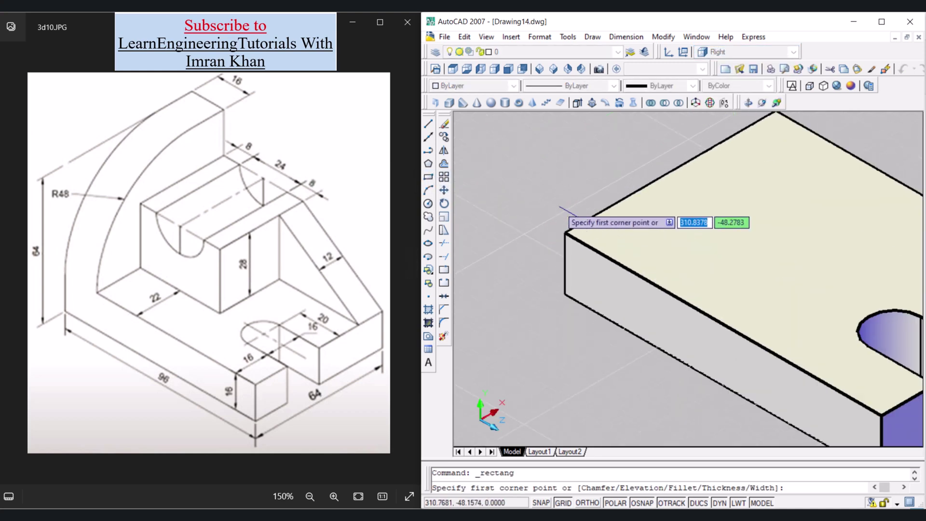
left_click(569, 246)
scroll(570, 246, "down", 5)
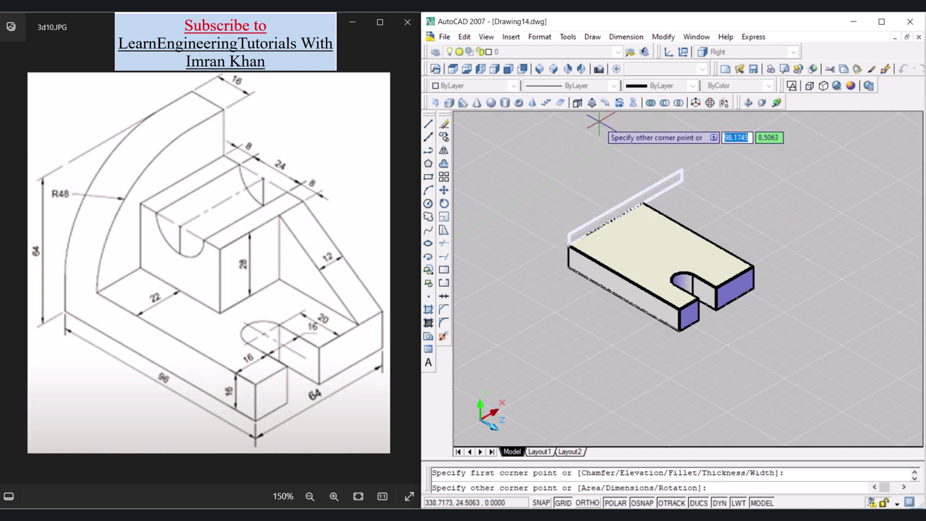
type("64")
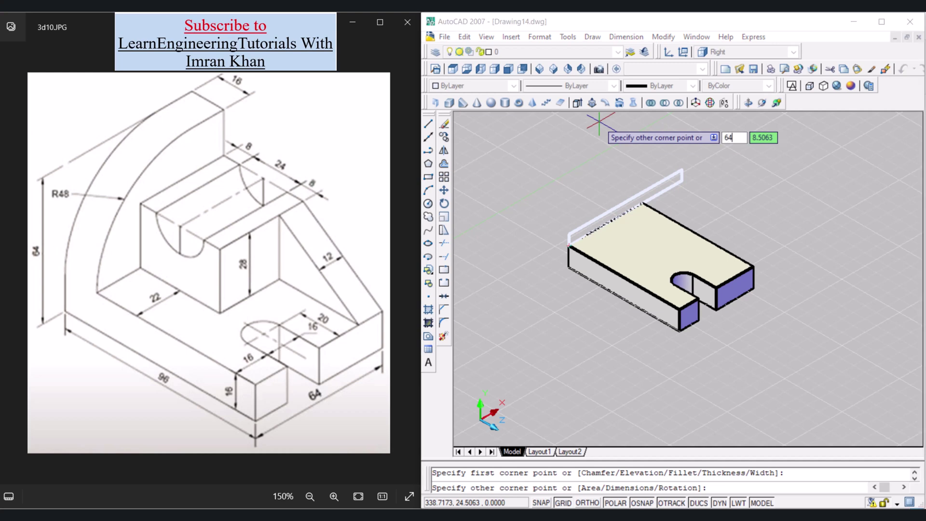
key("Tab")
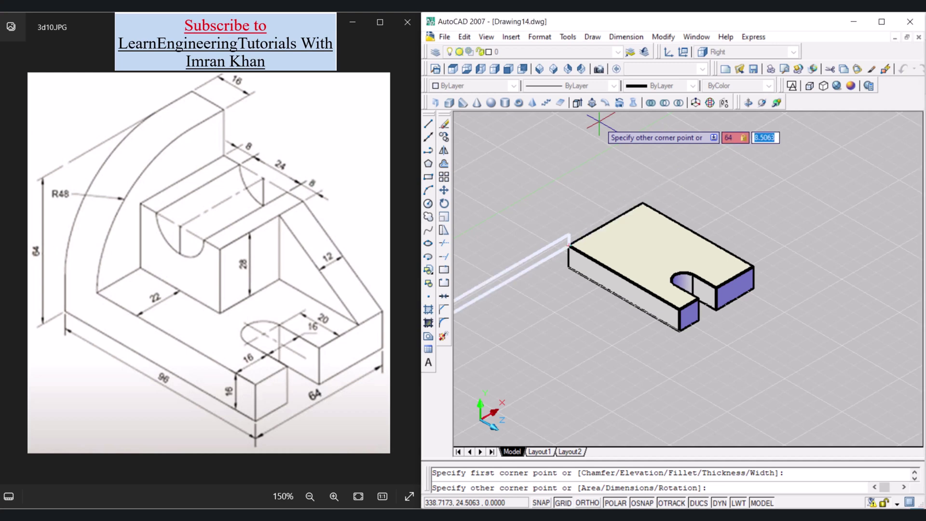
type("4,48")
key("Return")
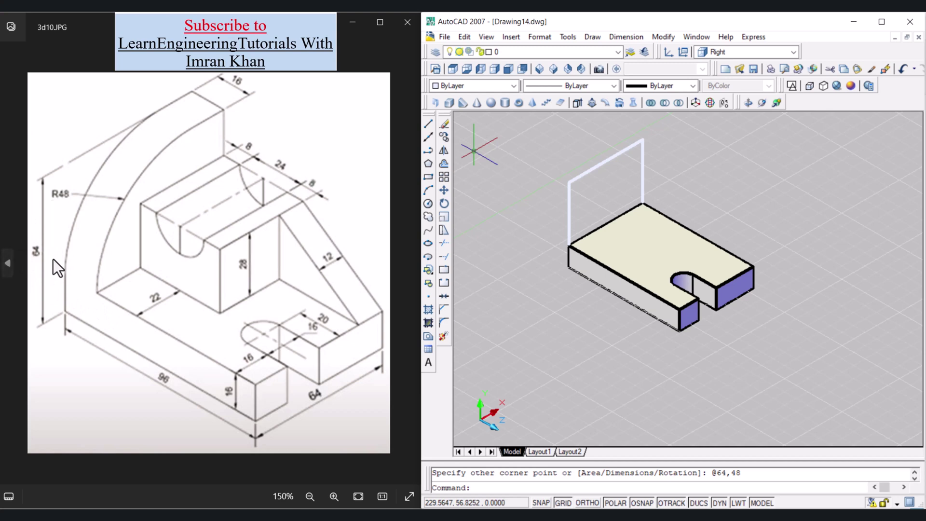
Step: Fillet the rectangle's left and top sides with a radius of 48
left_click(444, 323)
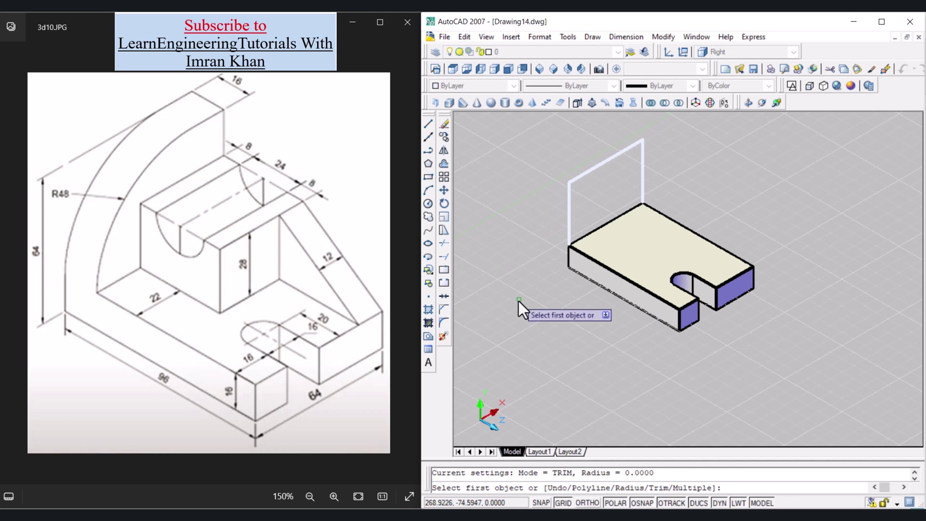
type("r")
key("Return")
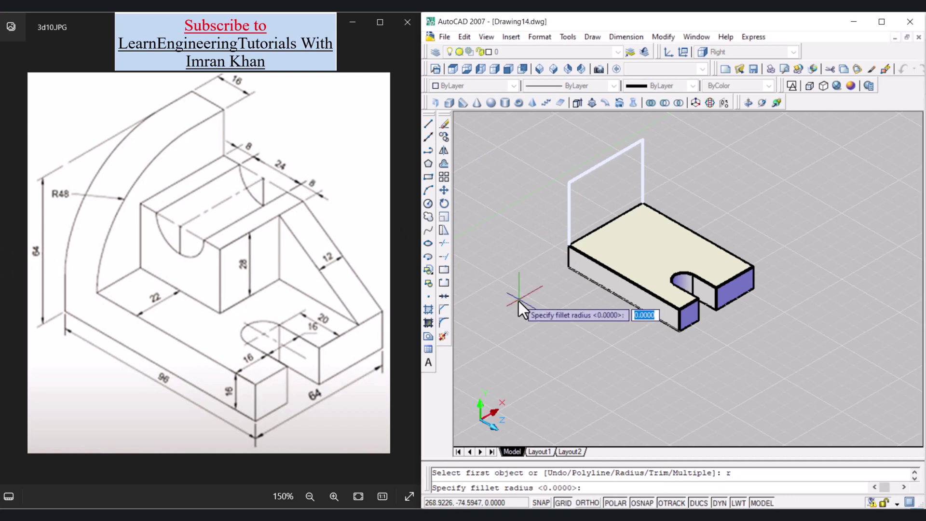
type("48")
key("Return")
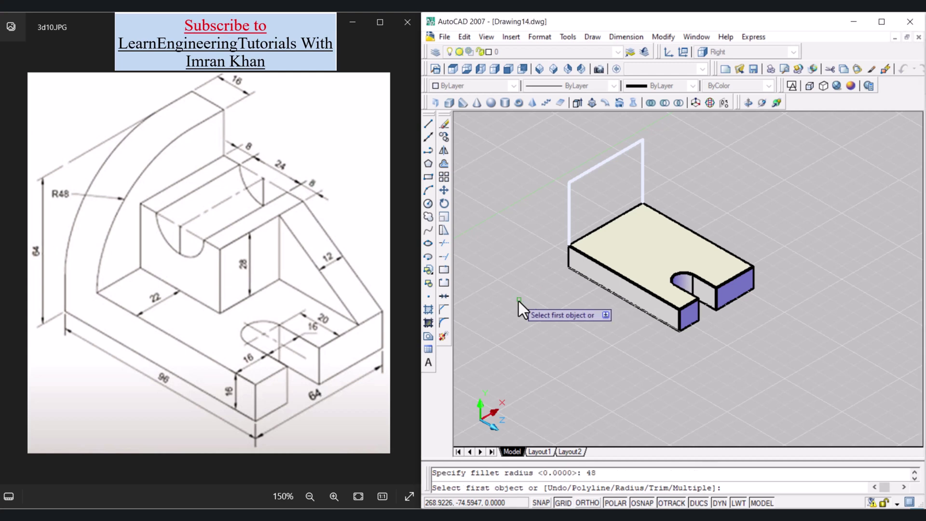
left_click(570, 213)
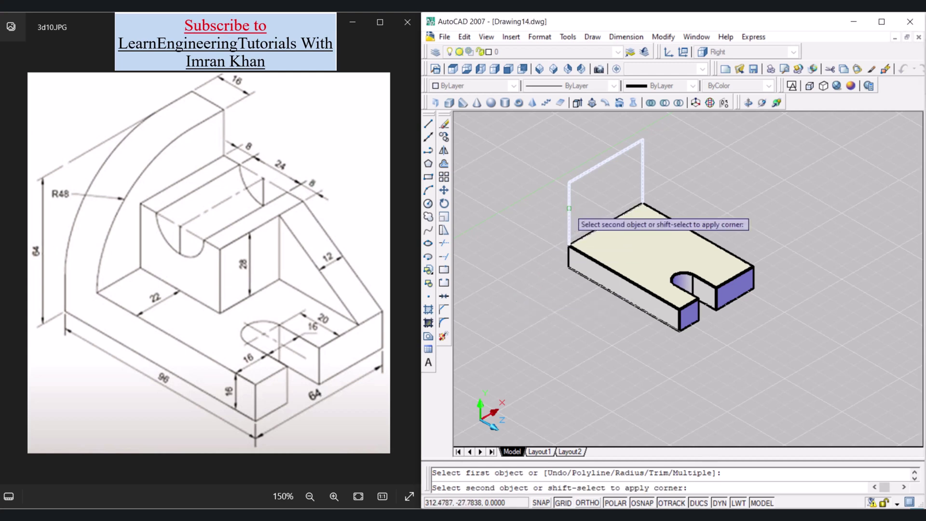
left_click(597, 166)
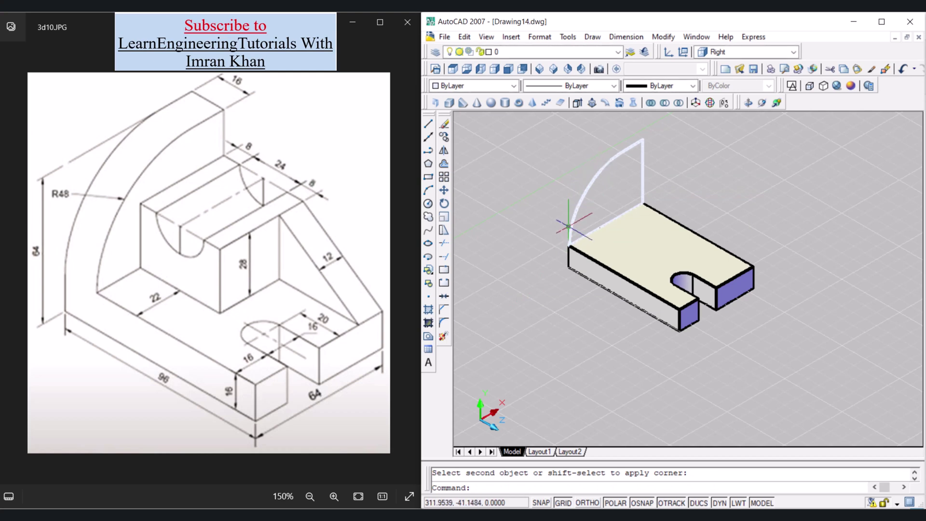
left_click(592, 103)
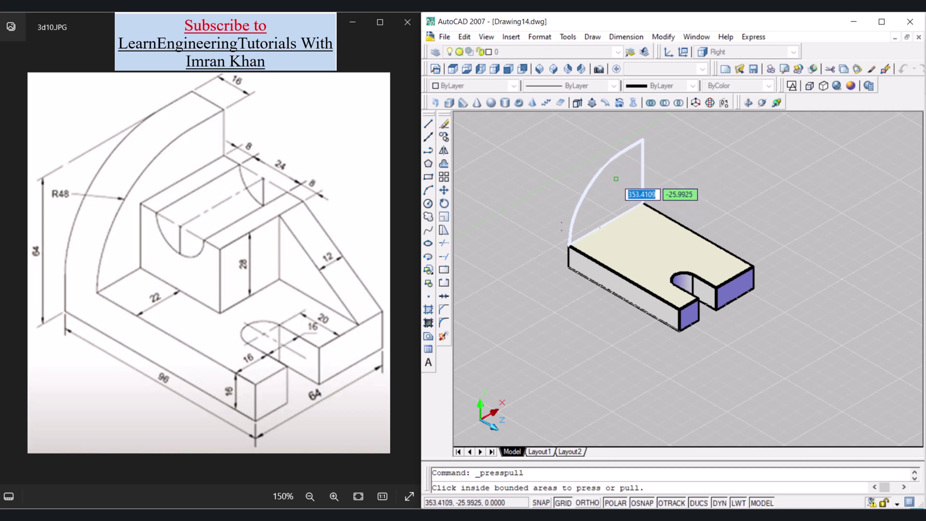
Step: Extrude the quarter-round arc and line profile 16 units into a curved wall solid
left_click(616, 179)
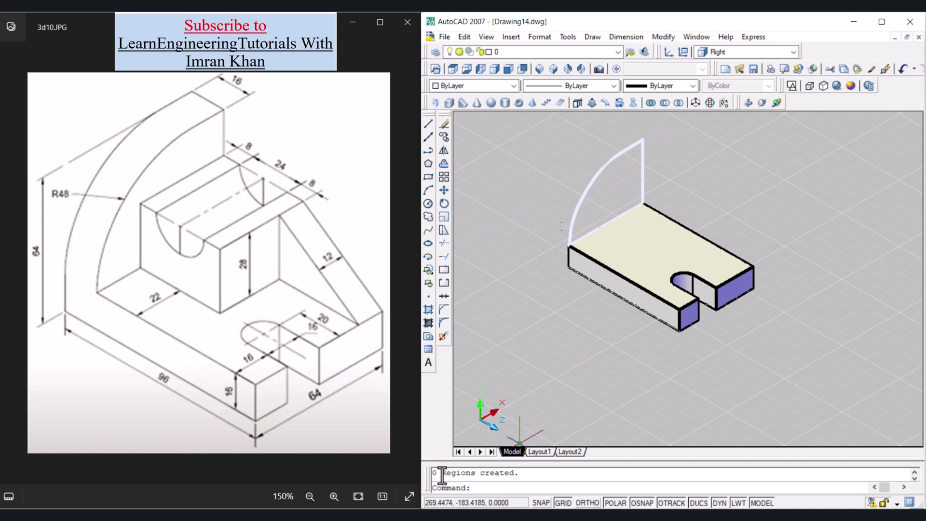
left_click(611, 158)
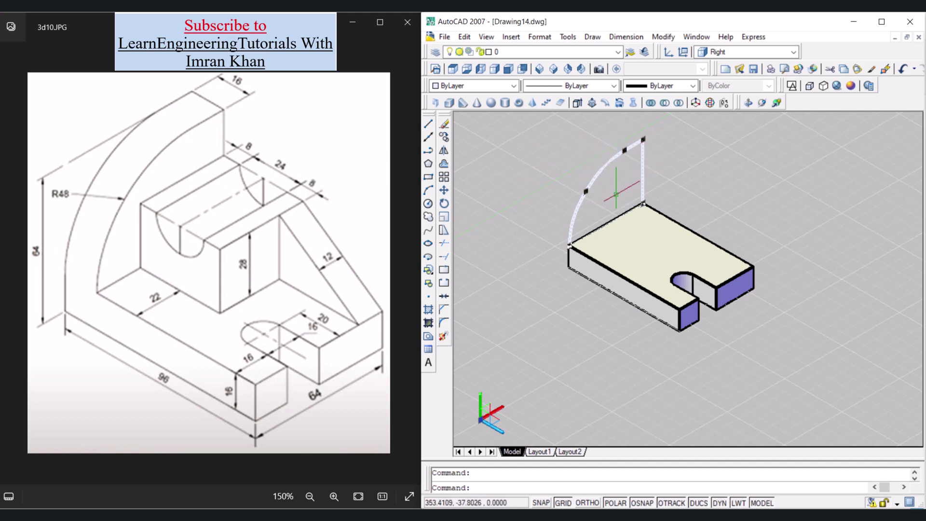
left_click(577, 103)
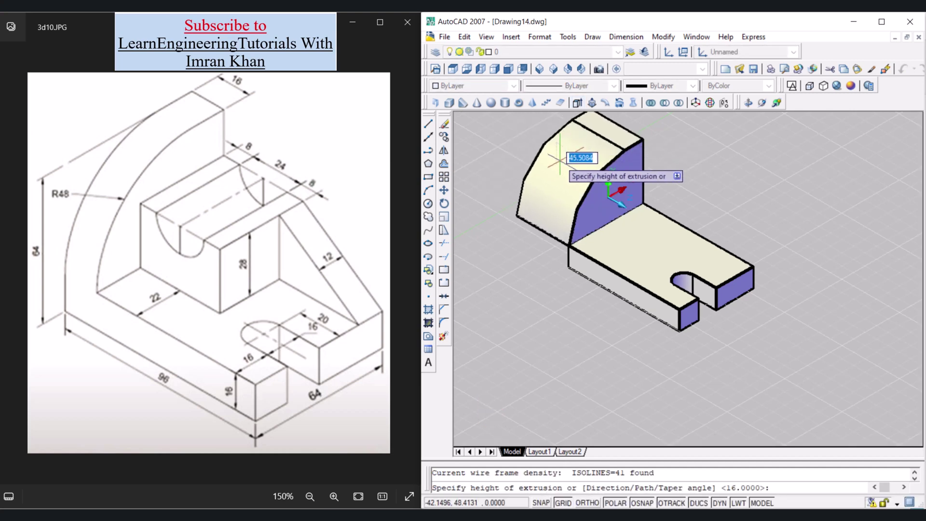
type("16")
key("Return")
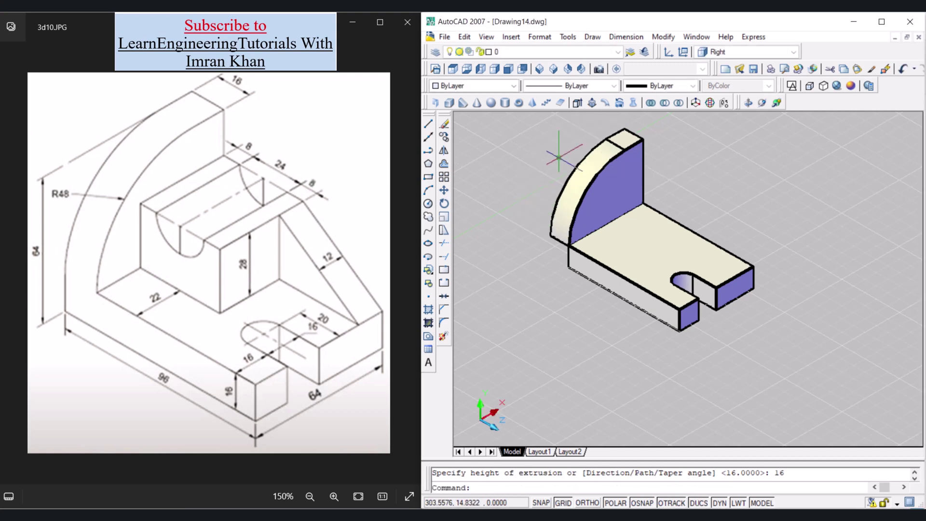
left_click(575, 182)
Step: Move the curved wall solid from its base point onto the base plate's back edge
type("m")
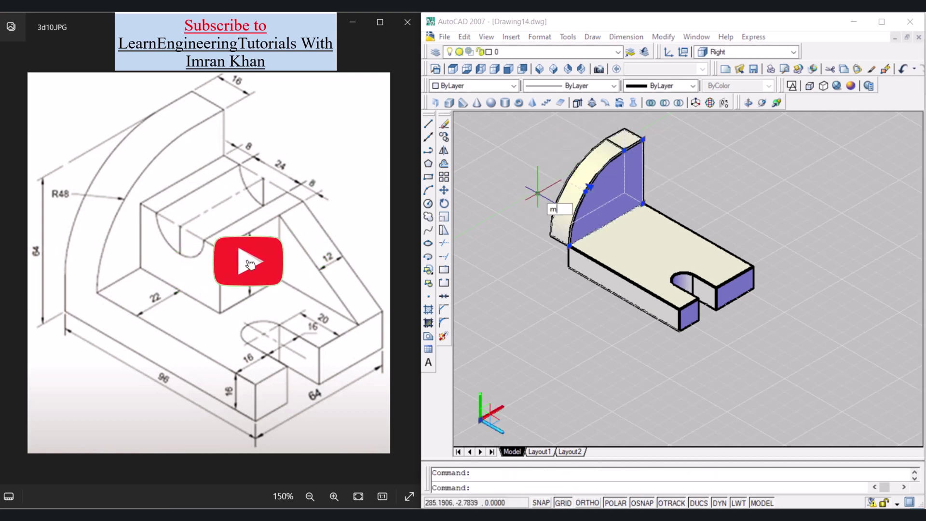
key("Return")
scroll(553, 236, "up", 3)
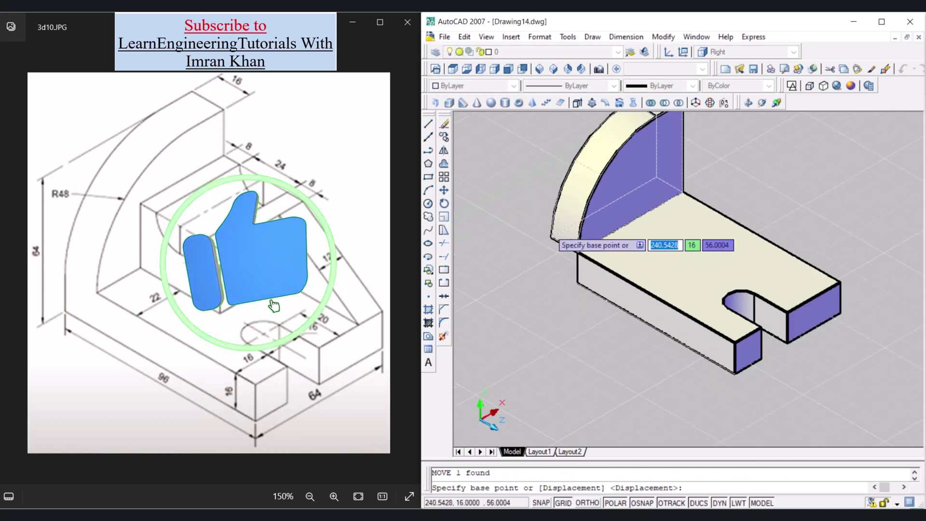
scroll(554, 238, "up", 2)
left_click(554, 244)
scroll(555, 247, "up", 2)
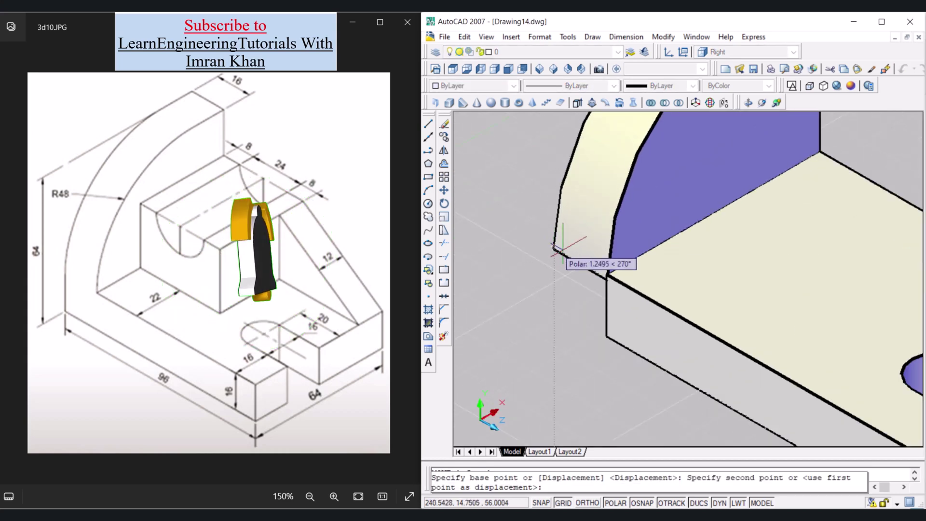
left_click(607, 274)
scroll(598, 267, "down", 4)
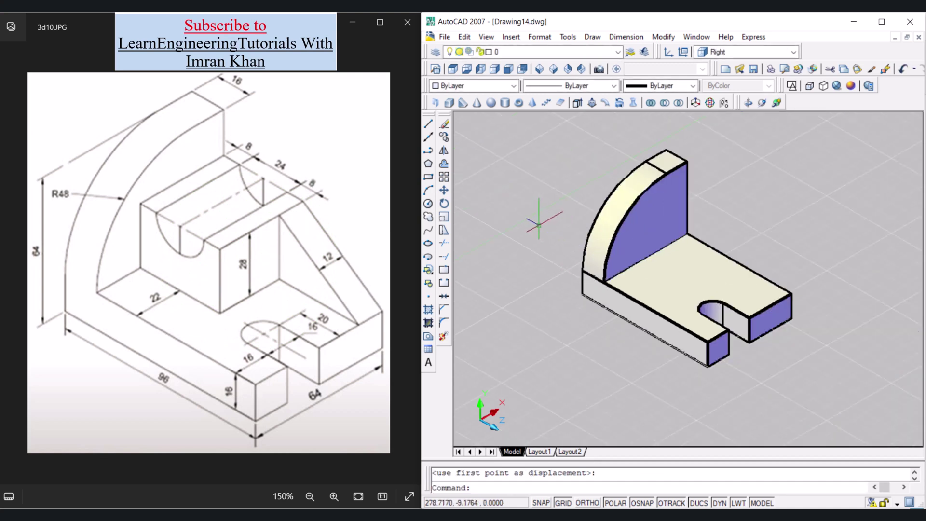
Step: Union the quarter-round wall and the base plate into one solid
left_click(650, 107)
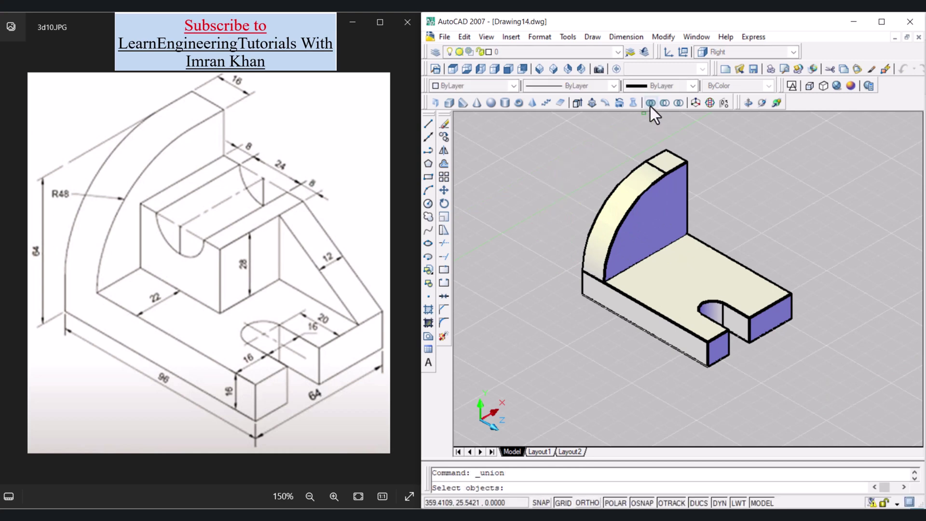
left_click(644, 175)
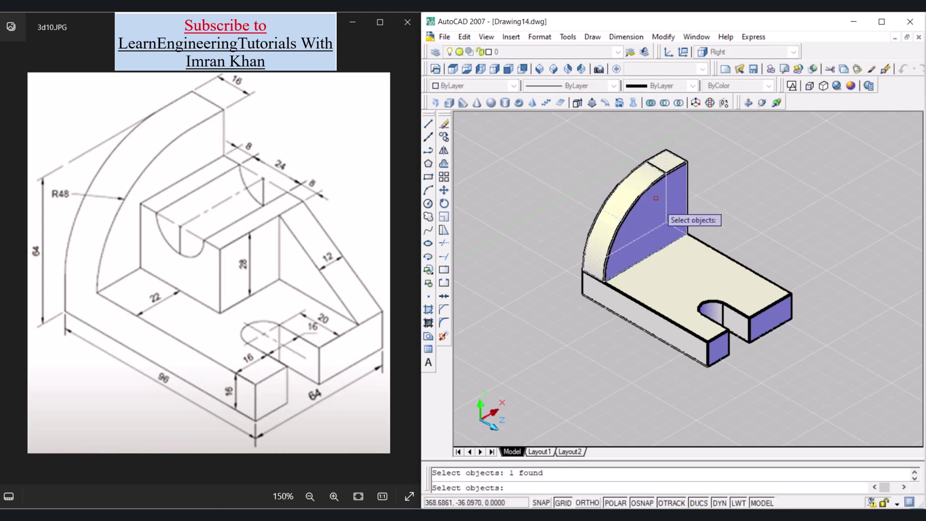
left_click(680, 269)
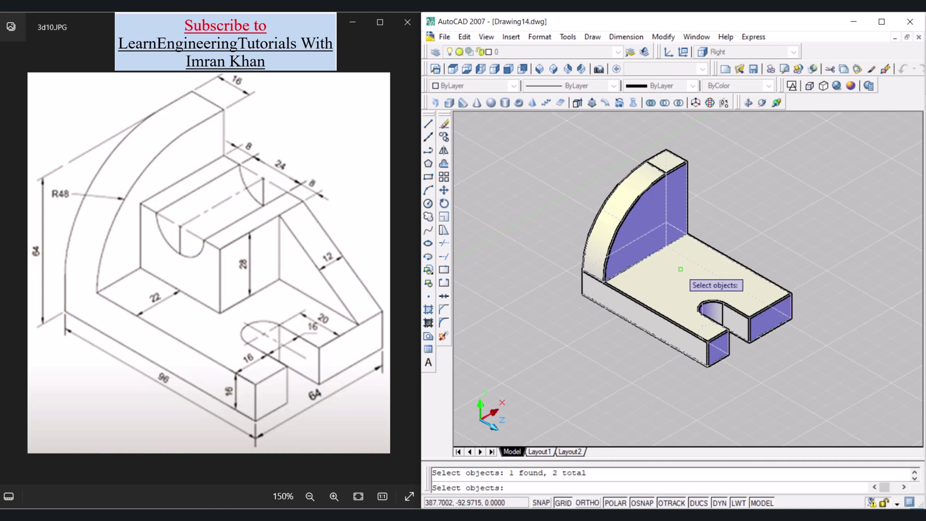
key("Return")
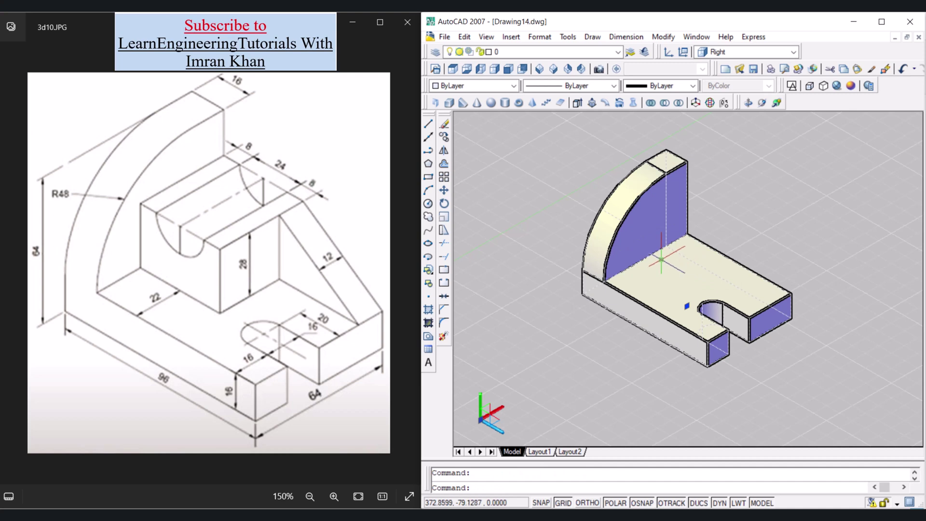
Step: Move the merged solid aside and erase the leftover flat slotted outline
type("m")
key("Return")
left_click(661, 259)
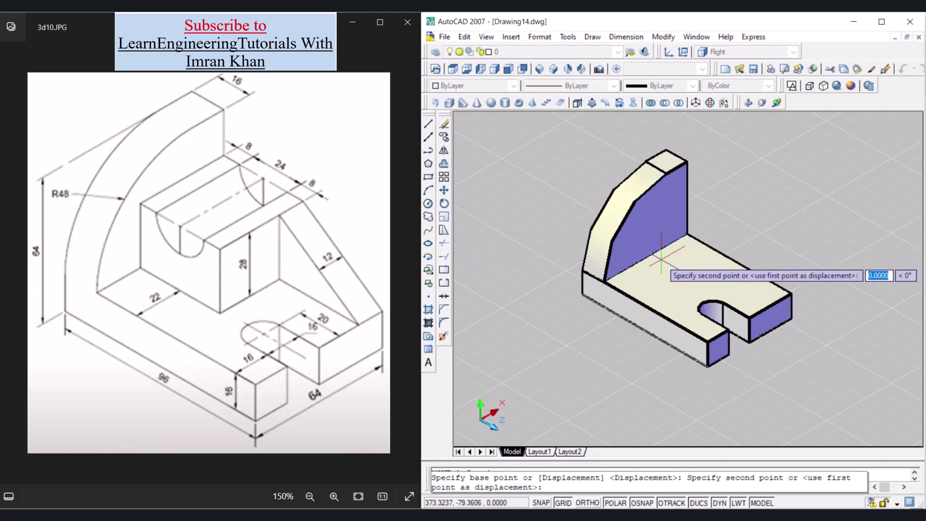
left_click(780, 189)
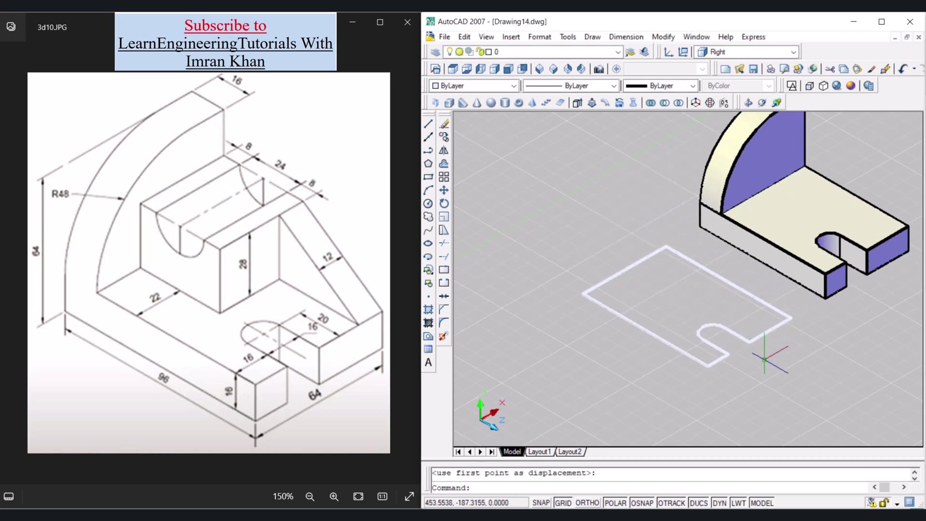
left_click(785, 392)
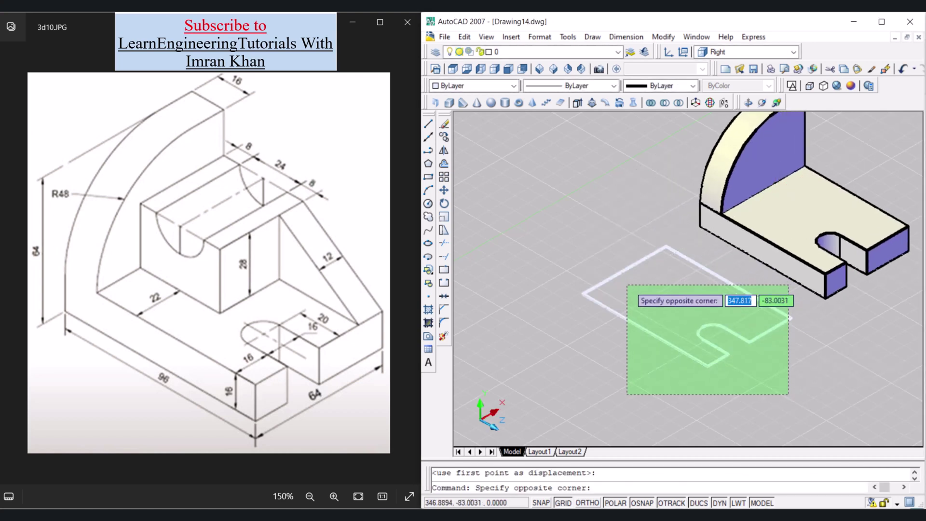
left_click(626, 288)
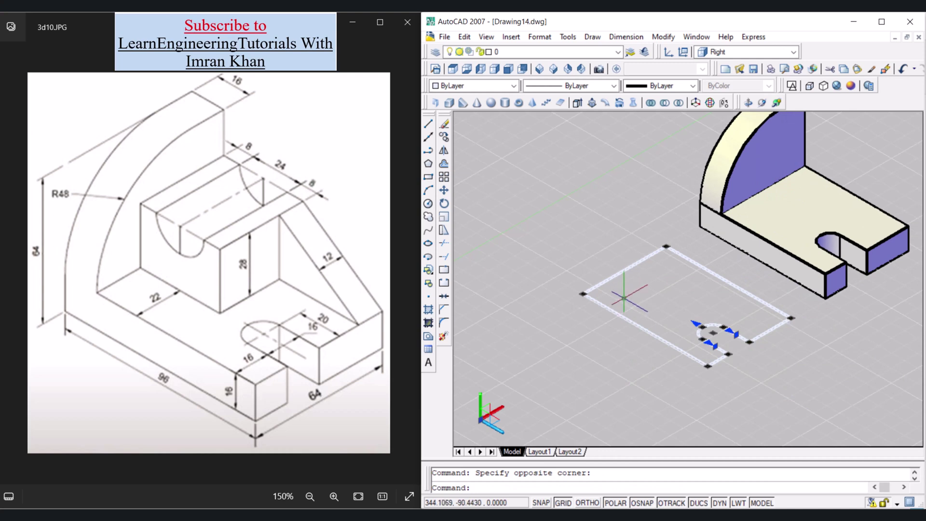
key("Delete")
scroll(625, 298, "down", 3)
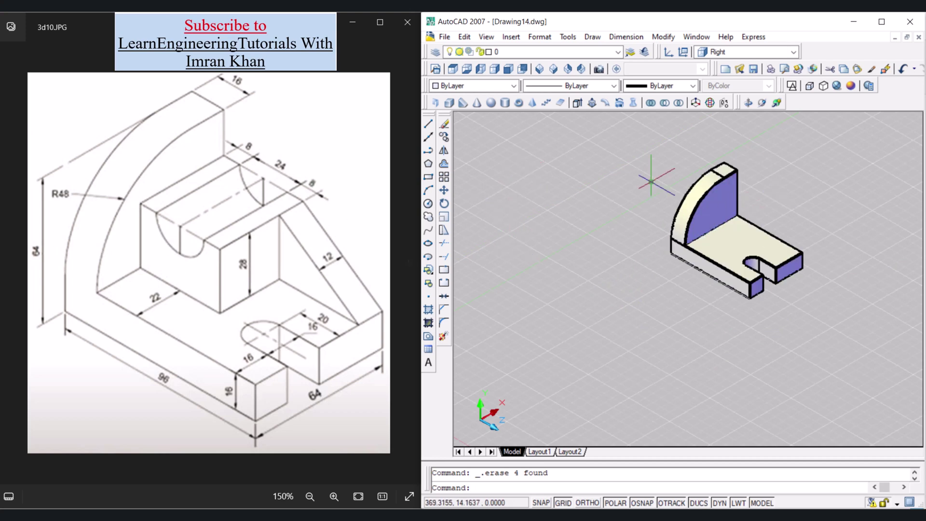
left_click(752, 54)
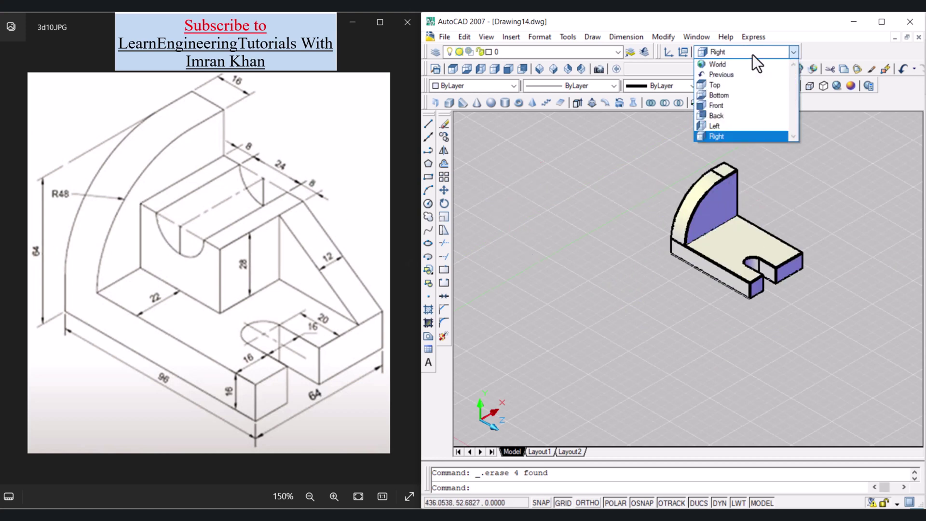
Step: Switch to the Front UCS and start a line at the wall's inner corner
left_click(730, 105)
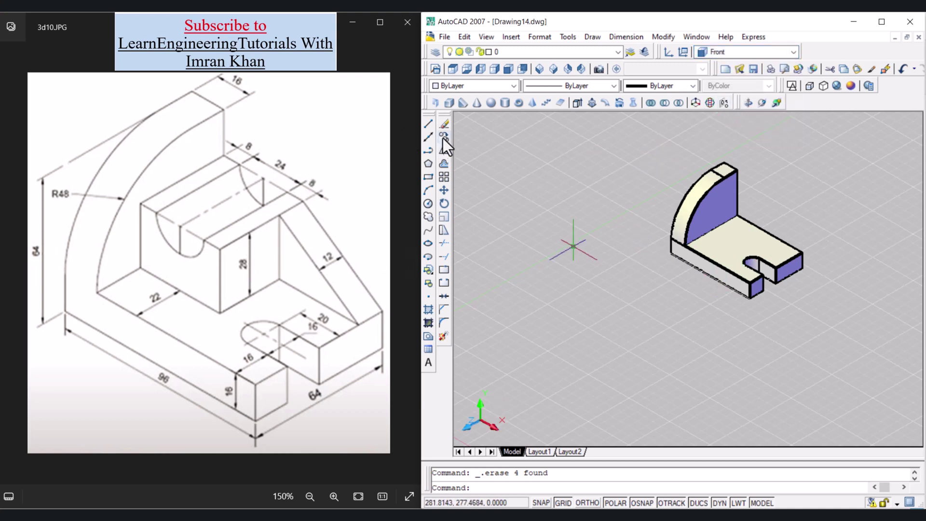
left_click(429, 124)
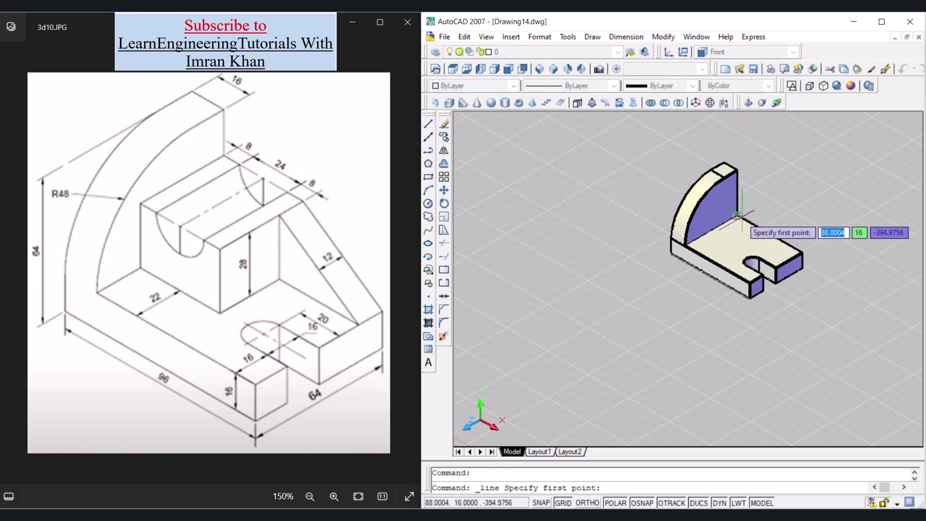
scroll(741, 219, "up", 5)
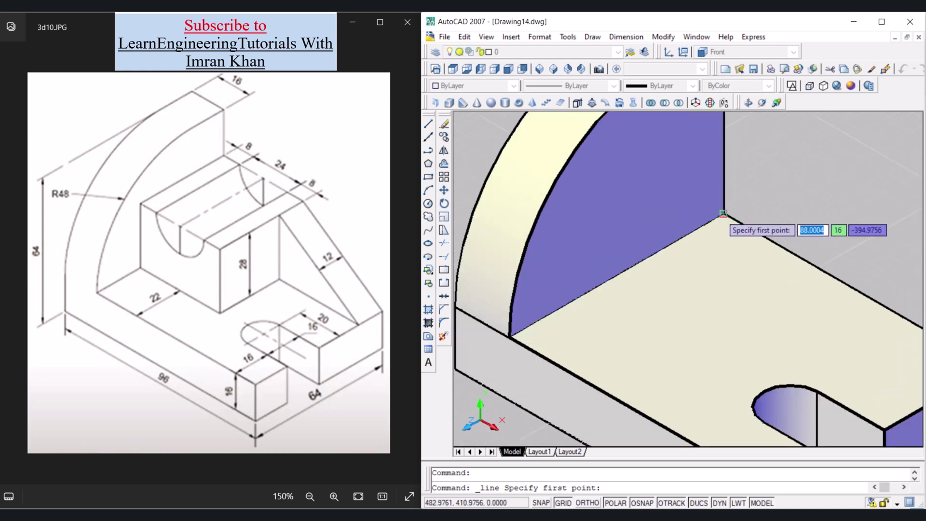
left_click(723, 214)
scroll(724, 214, "down", 5)
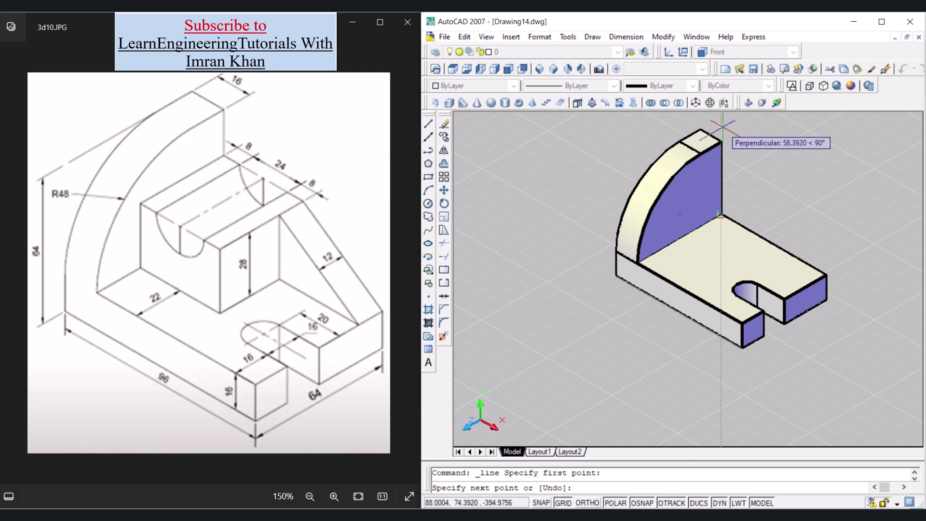
Step: Draw the outline's 28, 8, 24 and 8 unit edges
type("28")
key("Return")
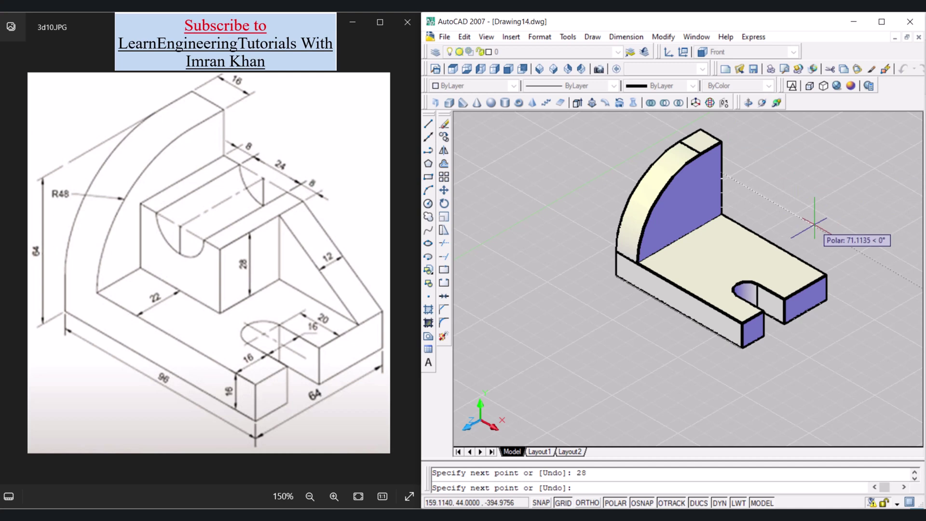
type("8")
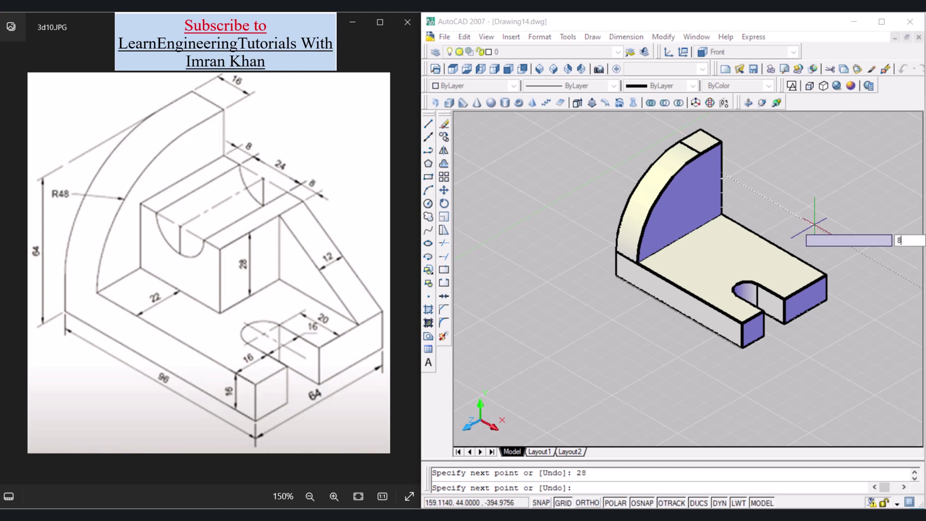
key("Return")
type("24")
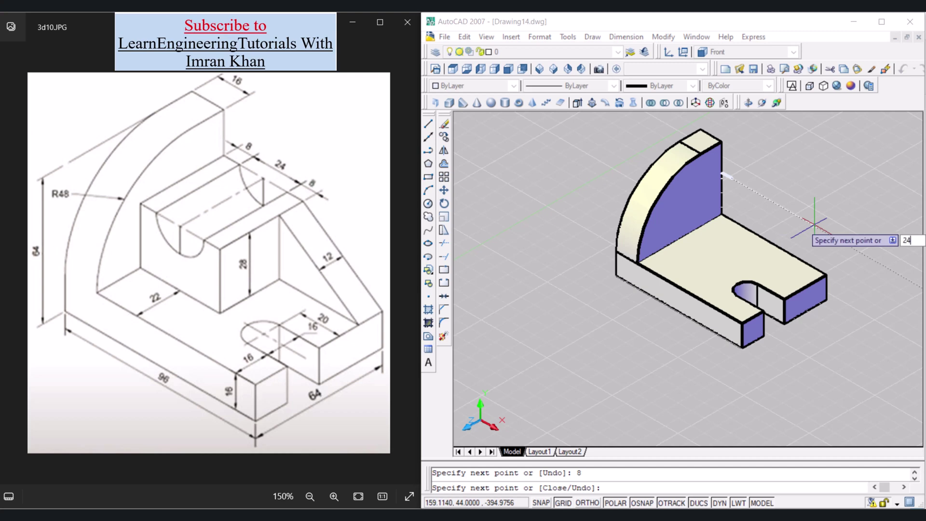
key("Return")
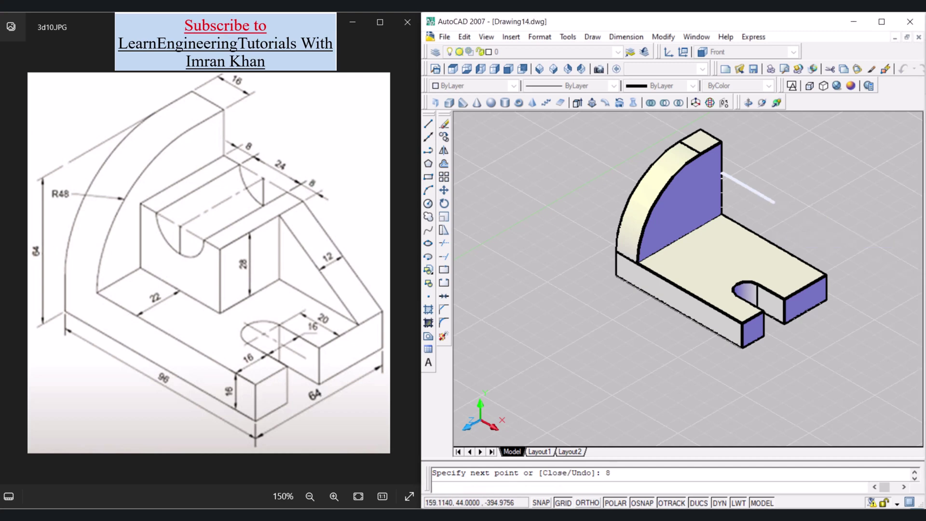
type("8")
key("Return")
Step: Add the final 28-unit edge back down and end the line command
scroll(754, 235, "up", 5)
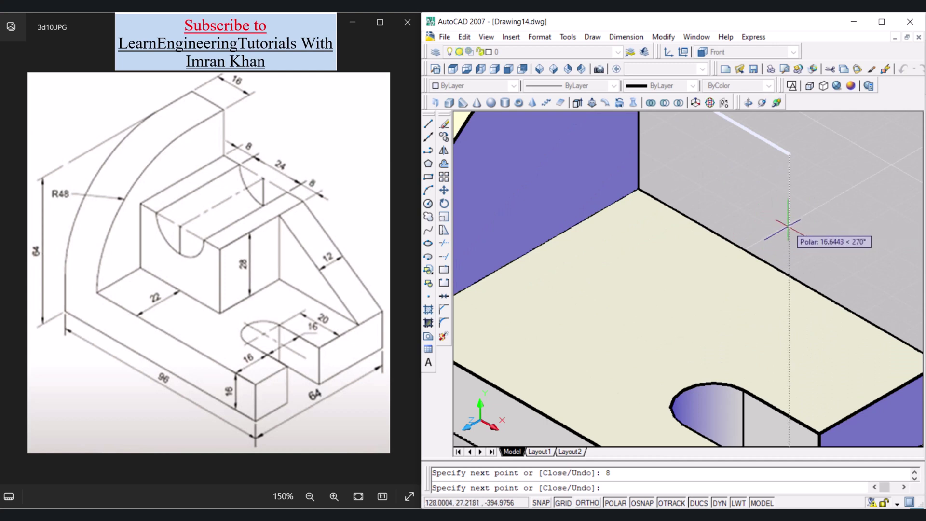
type("28")
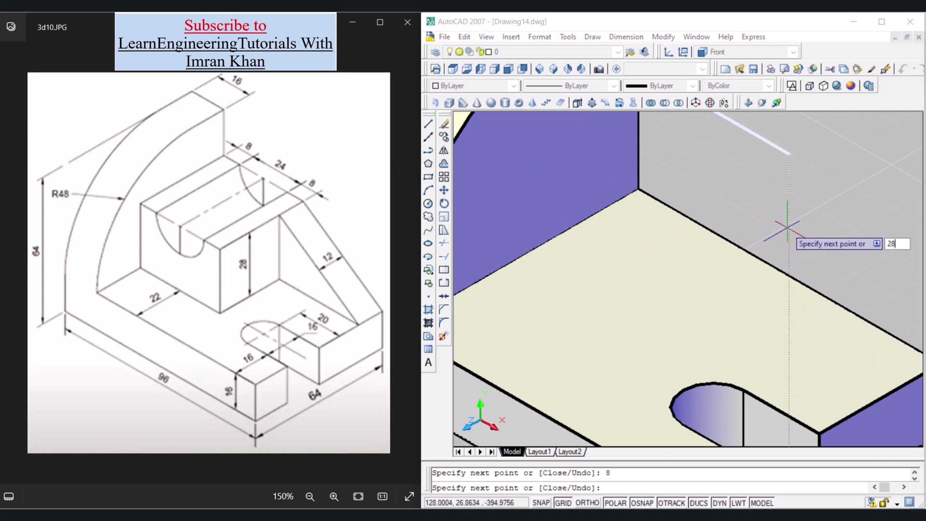
key("Return")
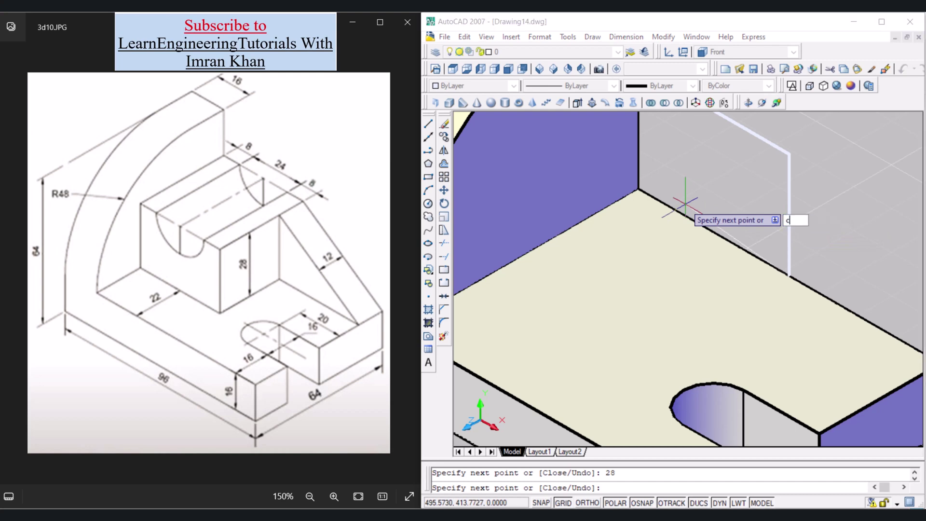
key("Escape")
scroll(657, 211, "down", 5)
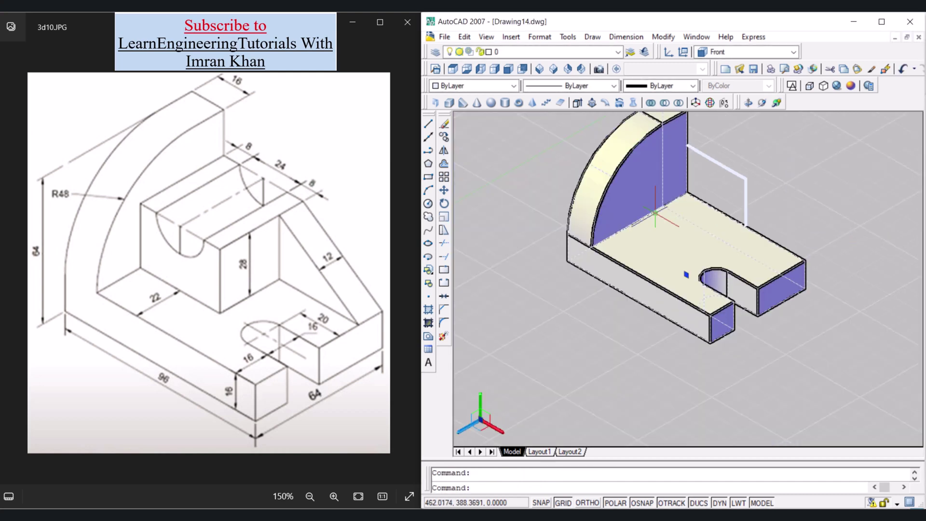
type("m")
key("Return")
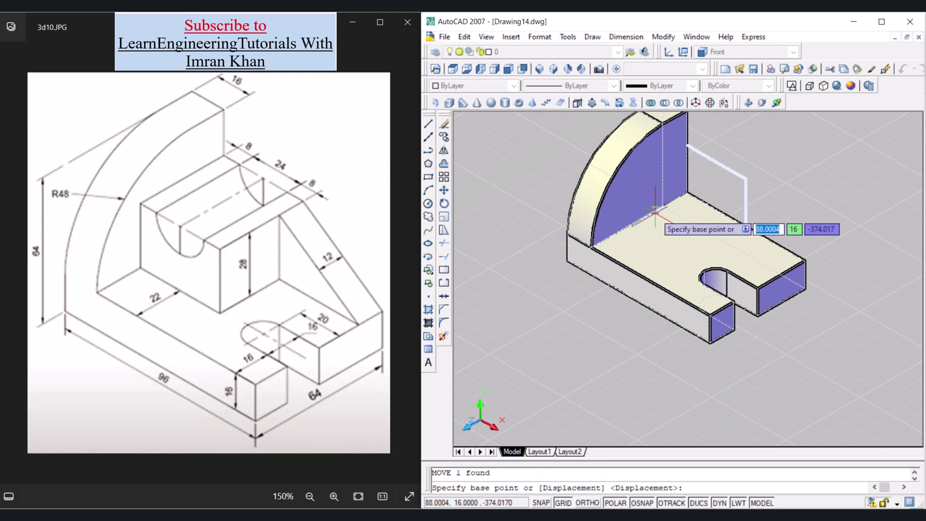
Step: Move the base solid to a new position and delete the rectangle's top line
left_click(651, 213)
left_click(618, 232)
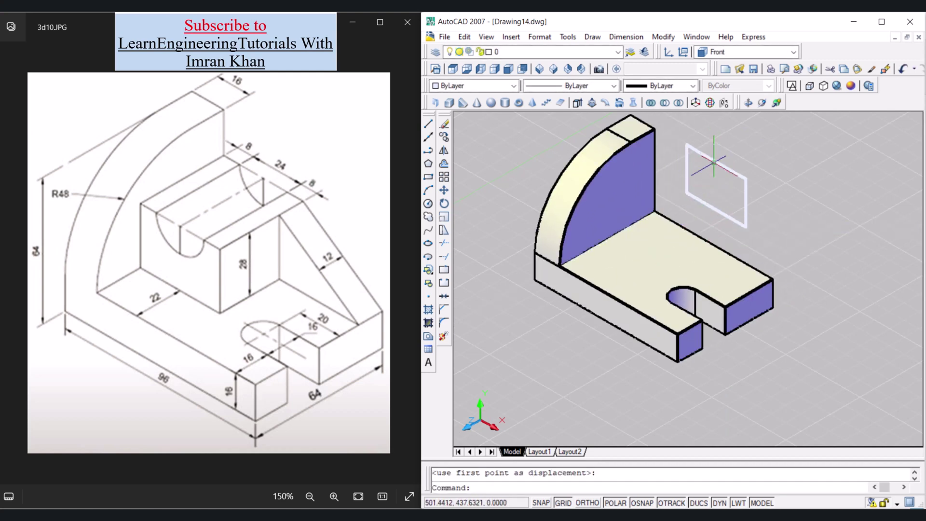
key("Escape")
left_click(717, 159)
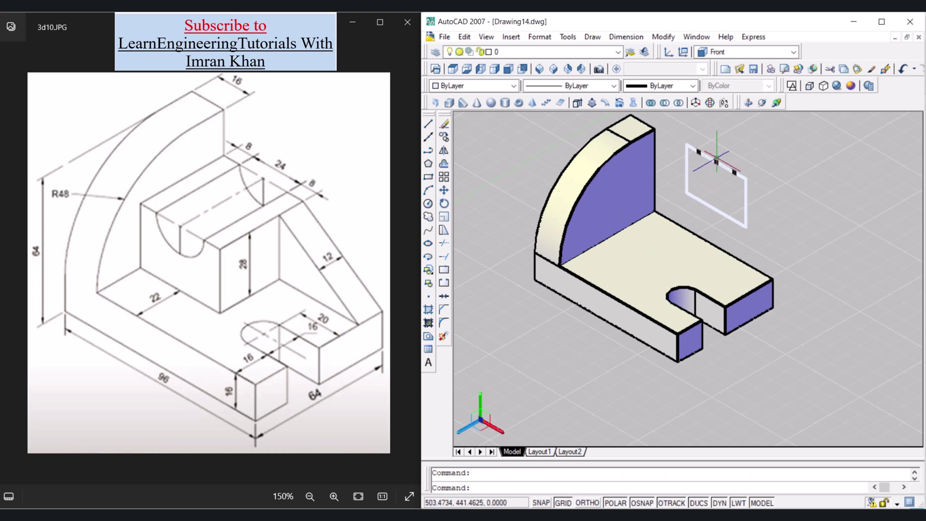
key("Delete")
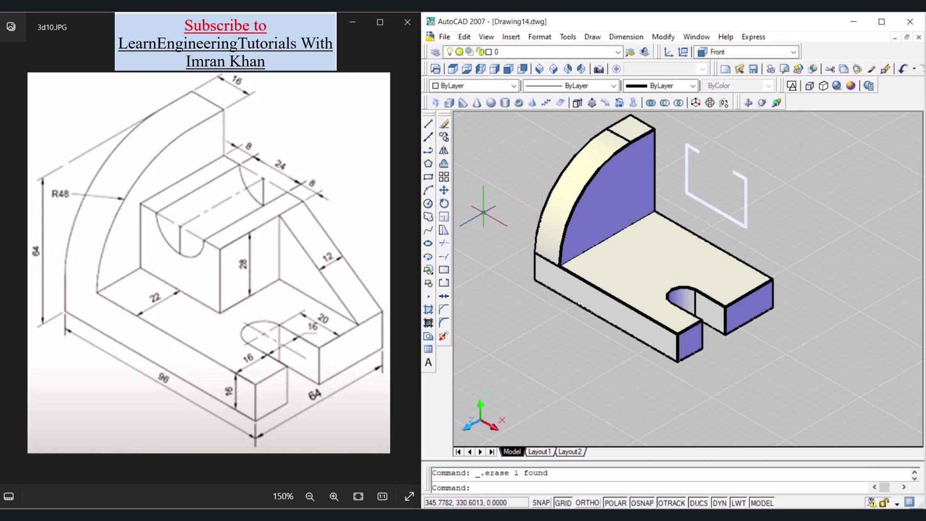
Step: Draw a two-point circle between the stub ends and trim it into a rounded notch
left_click(428, 203)
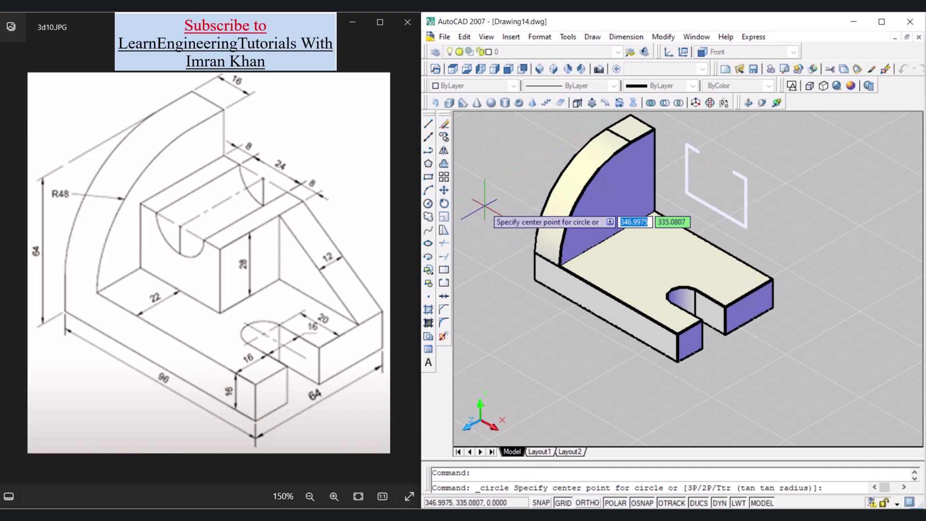
type("2p")
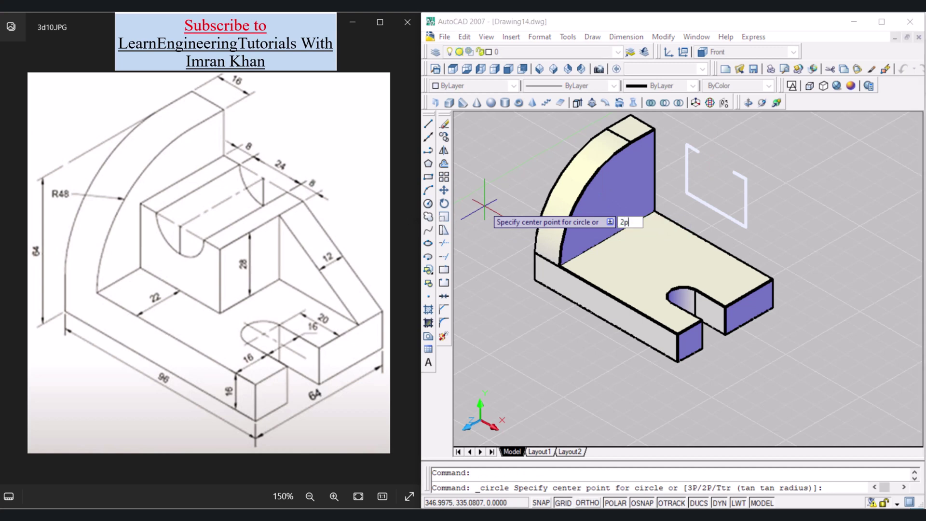
key("Return")
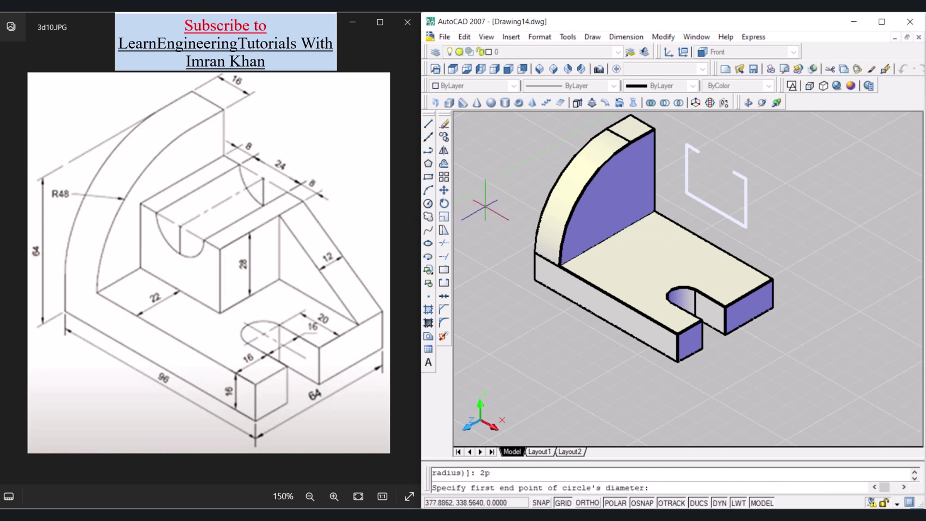
left_click(696, 151)
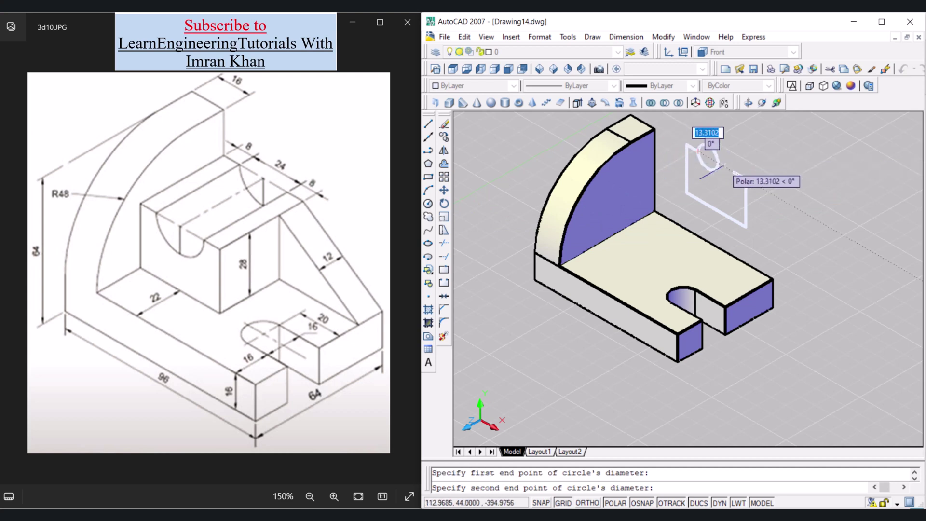
left_click(734, 172)
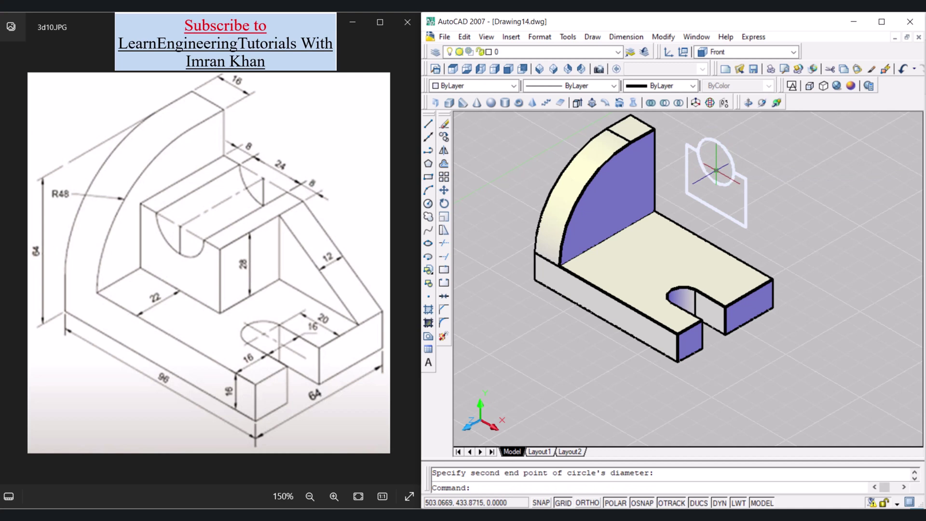
type("tr")
key("Return")
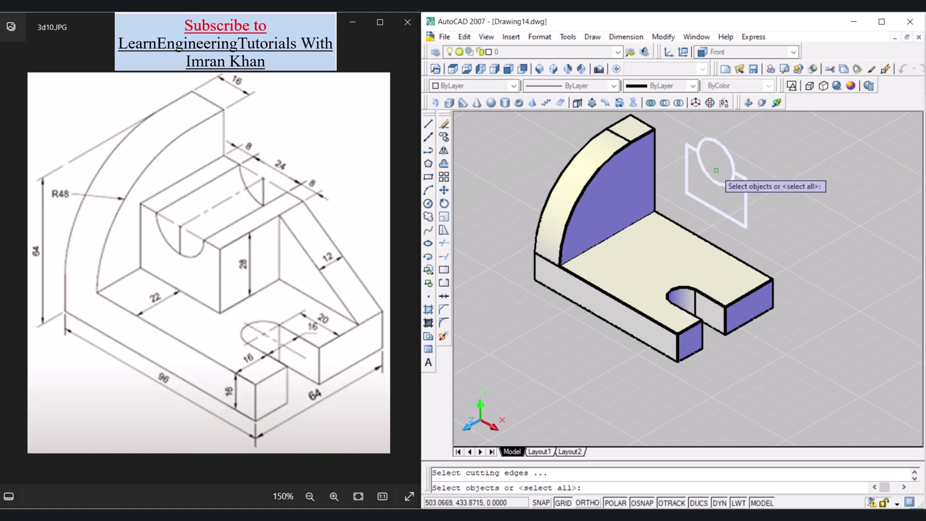
key("Return")
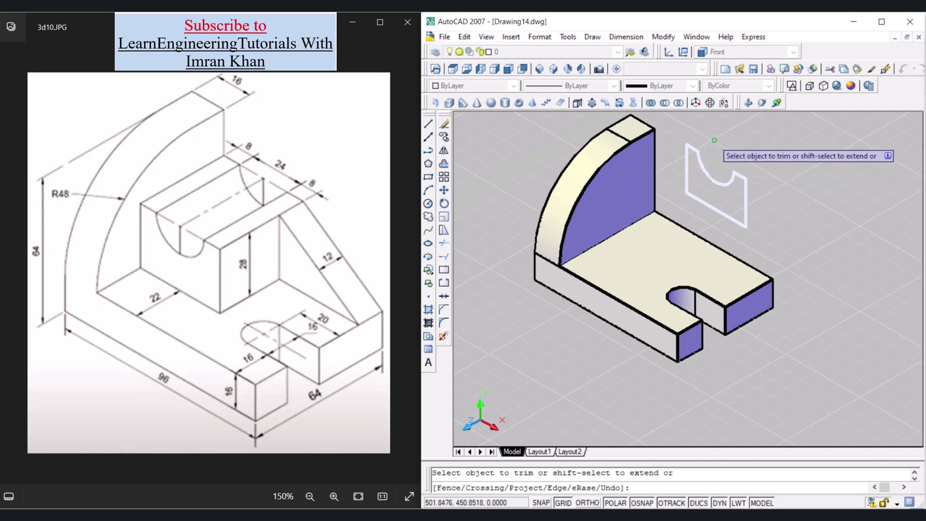
Step: Try Press/Pull on the notched profile, then convert all its pieces into one region
left_click(593, 102)
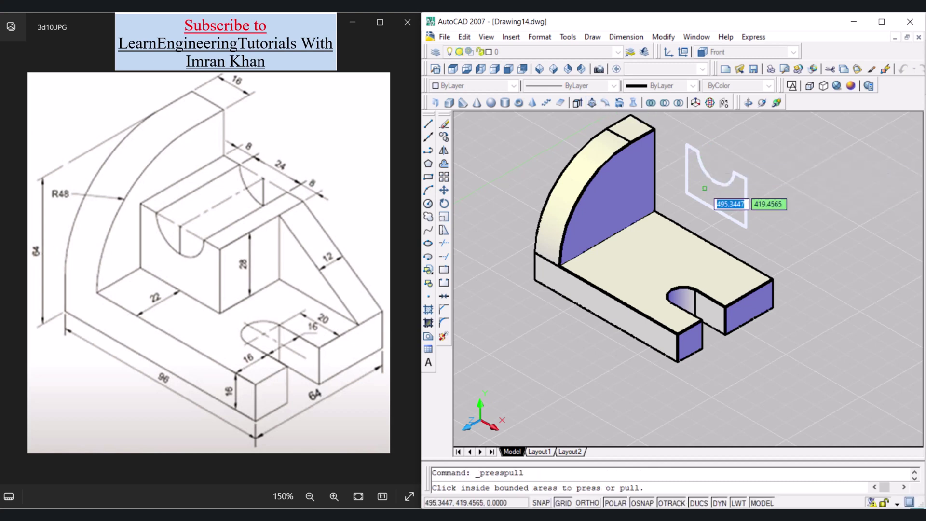
left_click(706, 188)
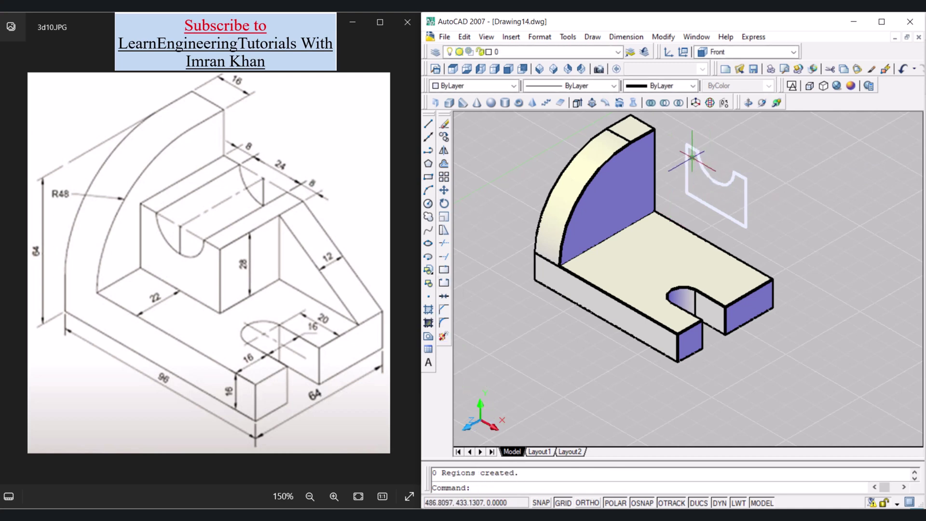
type("r")
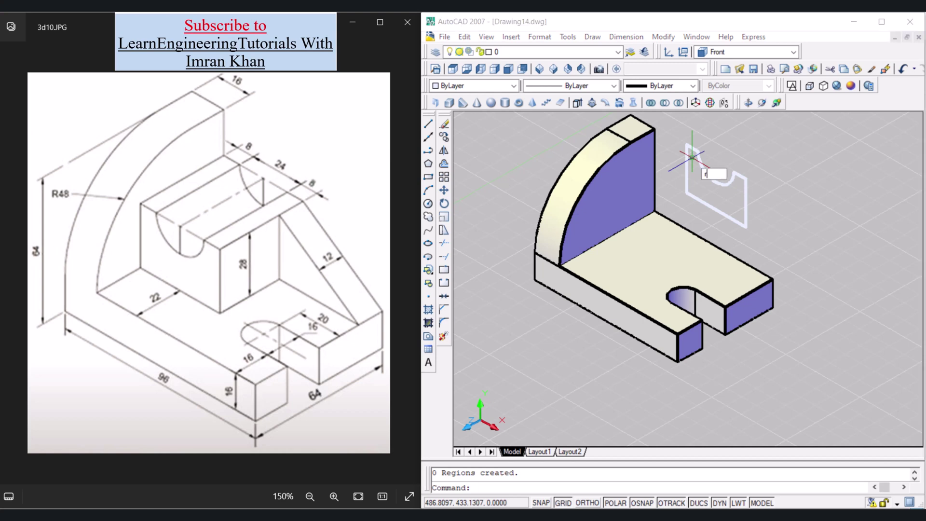
type("eg")
key("Return")
left_click(758, 227)
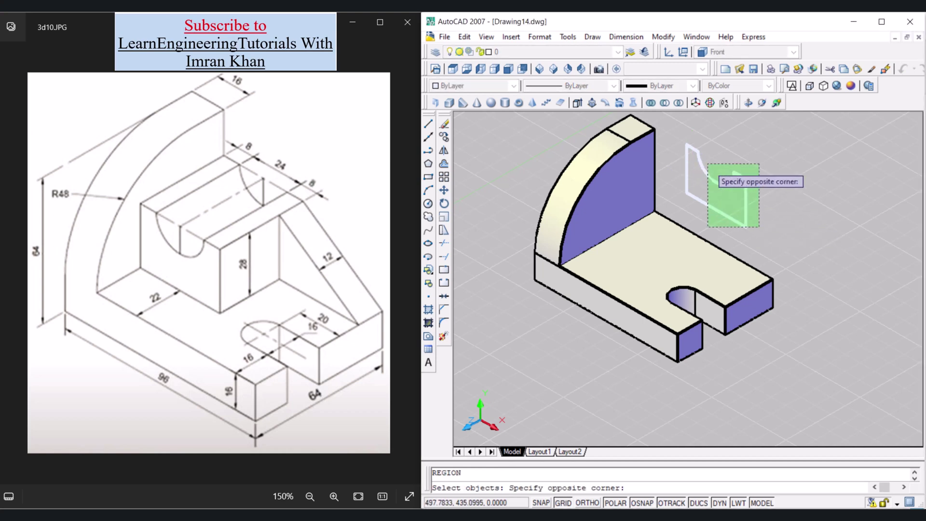
left_click(686, 140)
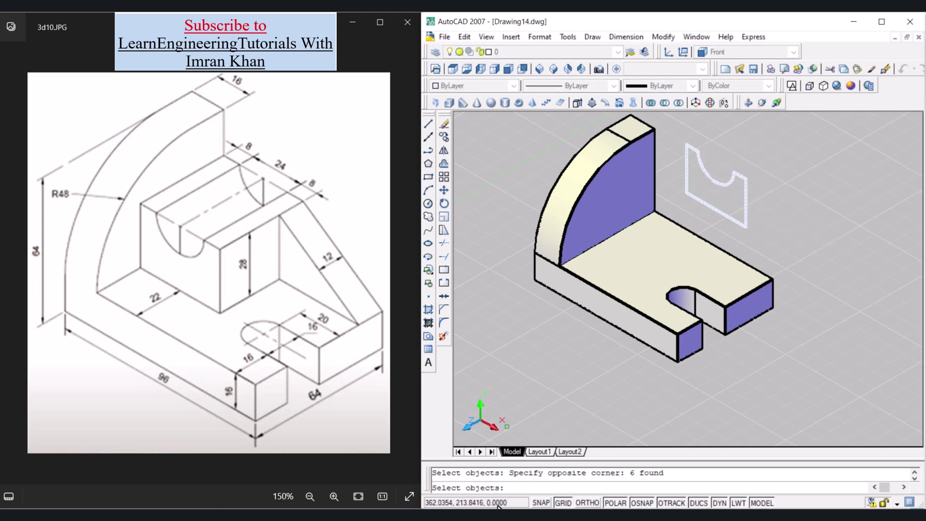
key("Return")
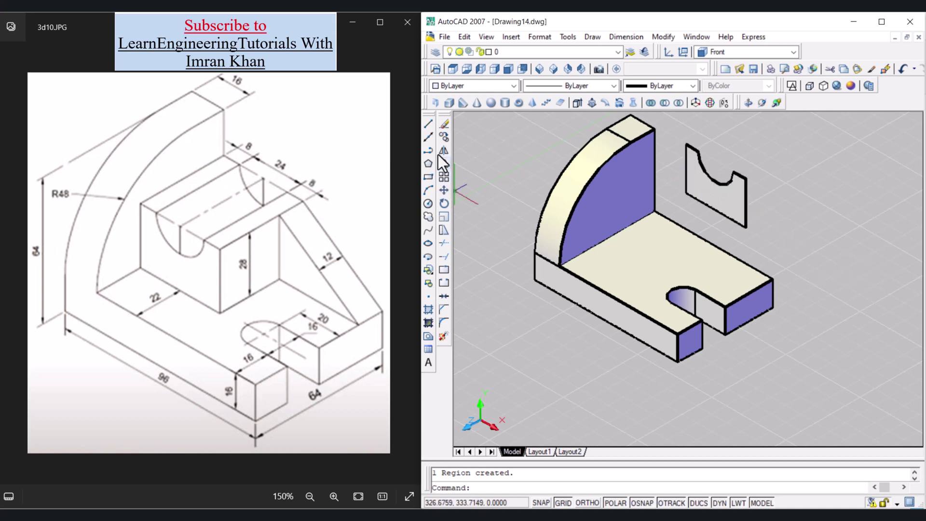
Step: Extrude the notched center-block region to a height of 42
left_click(576, 103)
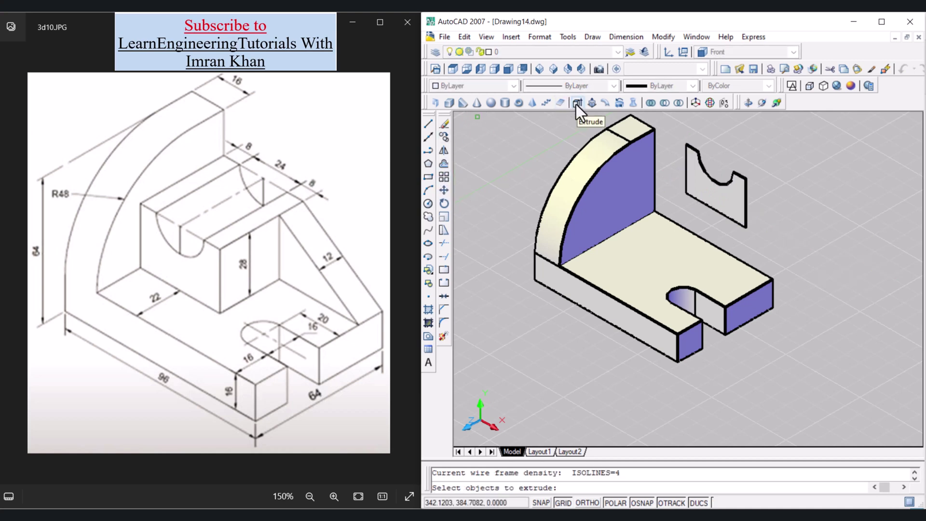
left_click(714, 192)
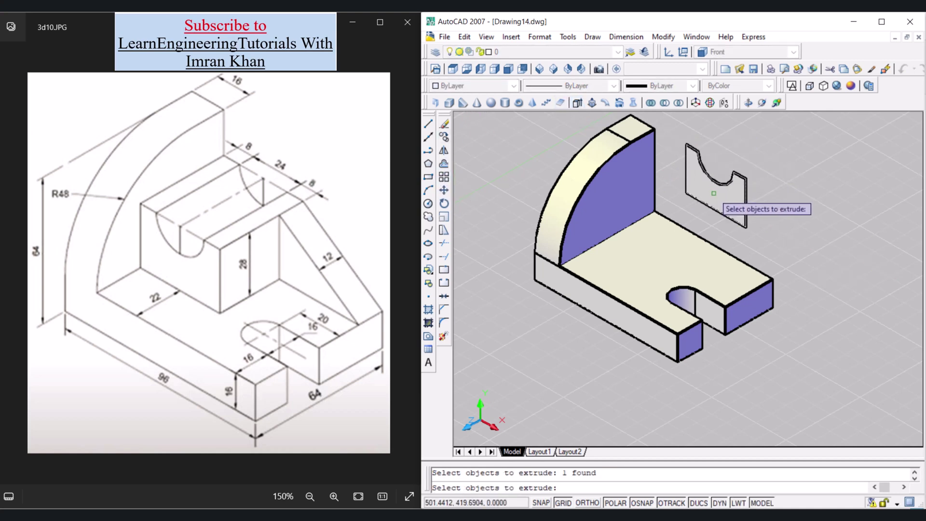
key("Return")
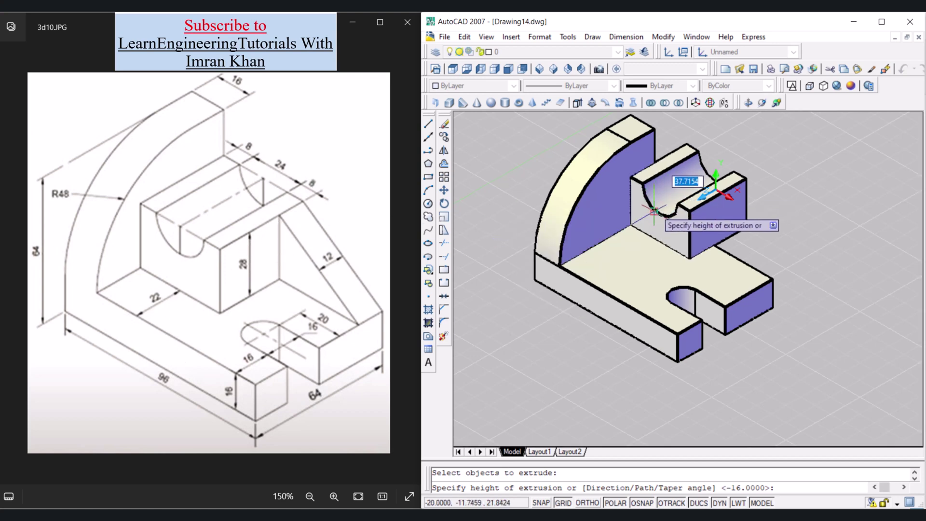
type("42")
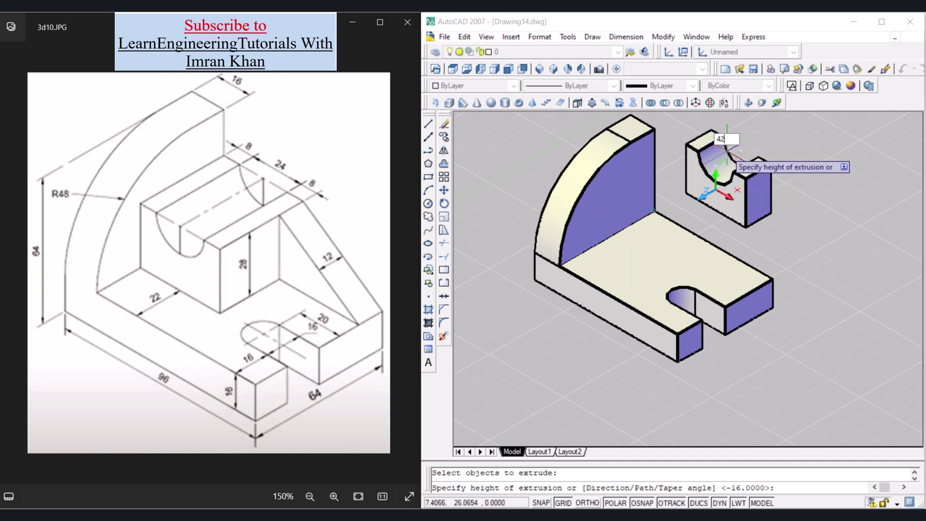
key("Return")
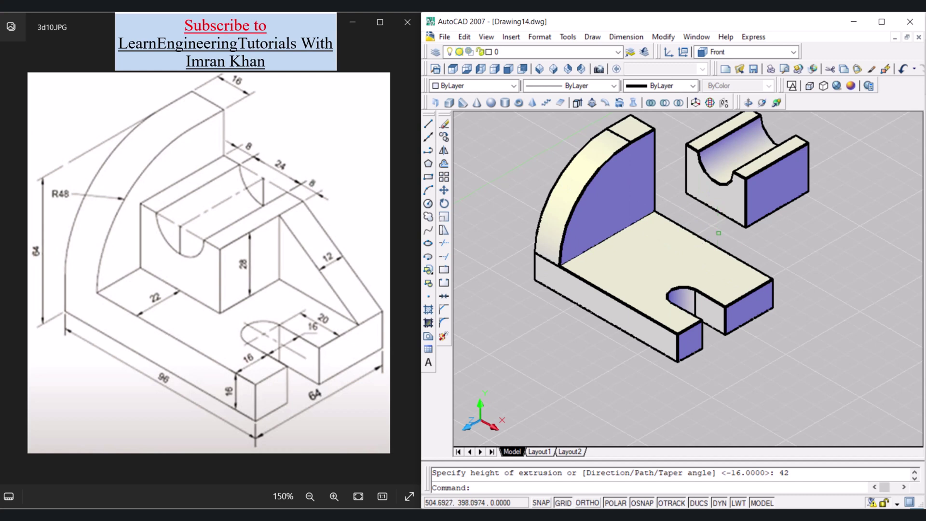
Step: Orbit the view, select the notched block and begin moving it from its corner
middle_click(710, 230, "ctrl+shift")
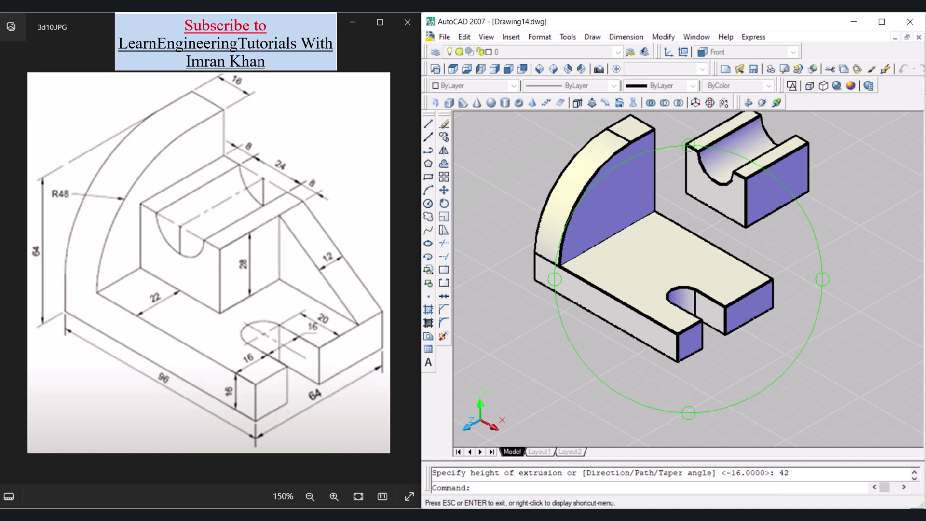
middle_click_drag(710, 230, 656, 290, "ctrl+shift")
scroll(703, 212, "down", 3)
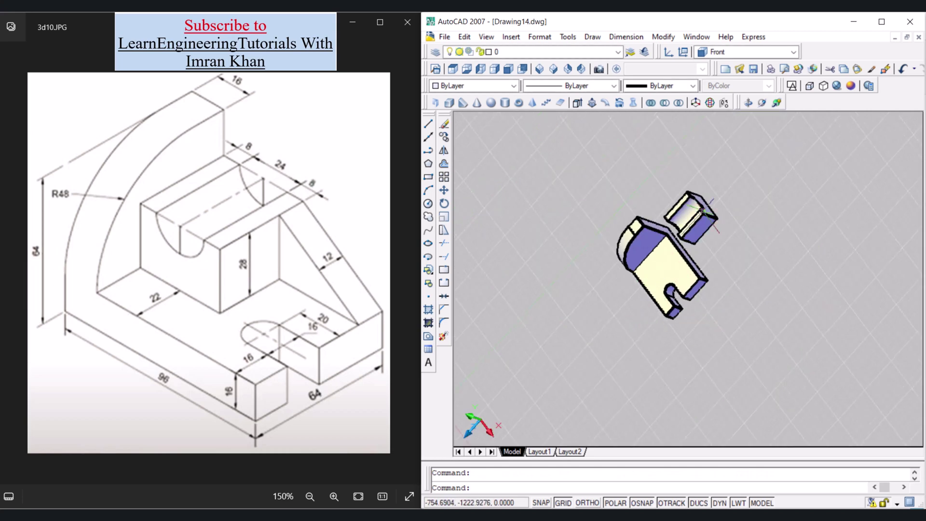
scroll(705, 209, "up", 5)
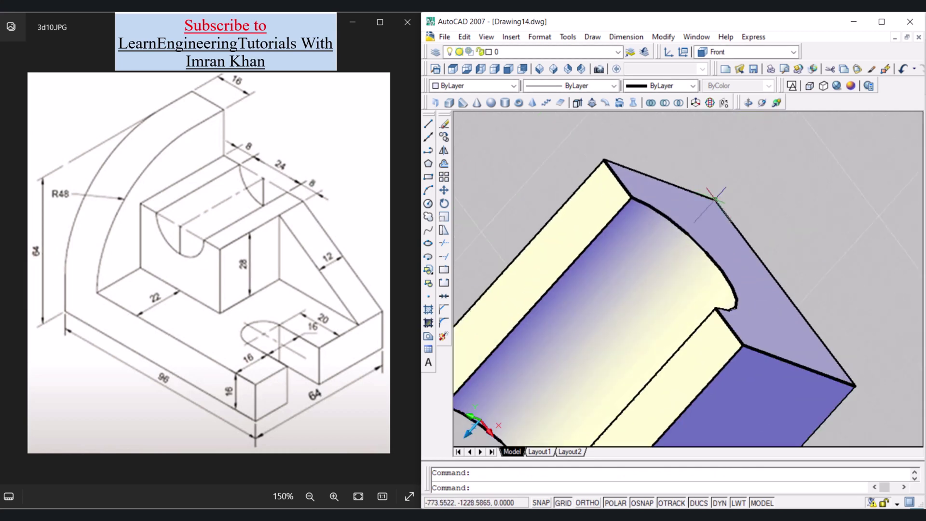
left_click(715, 199)
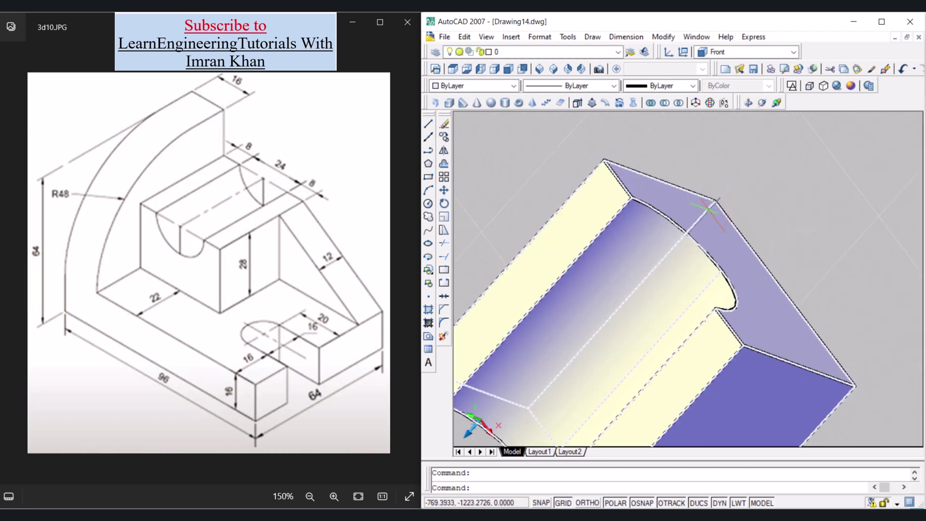
left_click(698, 215, "ctrl")
type("m")
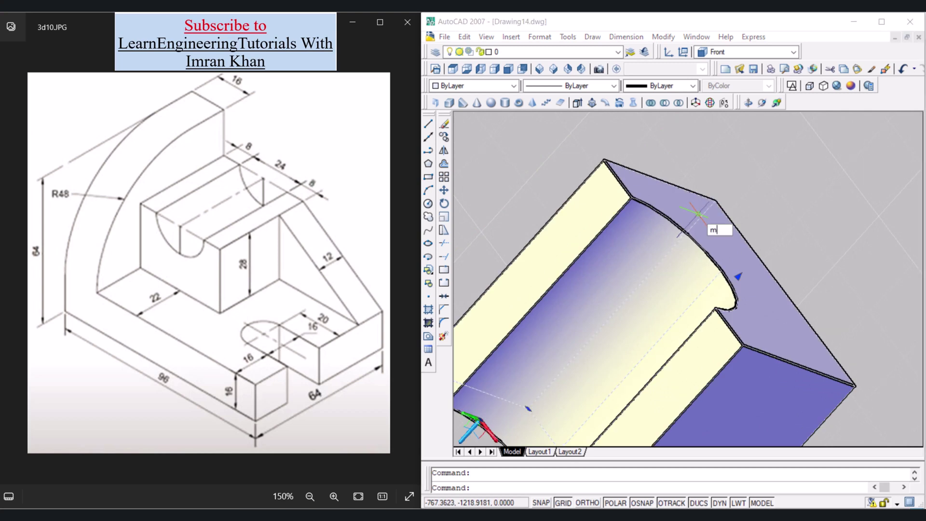
key("Return")
scroll(709, 214, "up", 3)
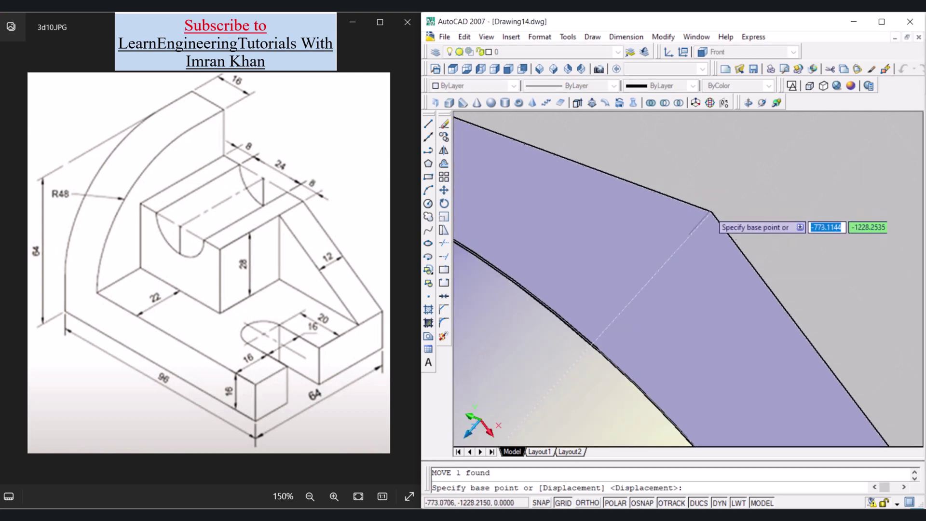
left_click(711, 211)
Step: Snap the center block onto the base corner and orbit to check its placement
scroll(676, 226, "down", 3)
scroll(587, 312, "up", 2)
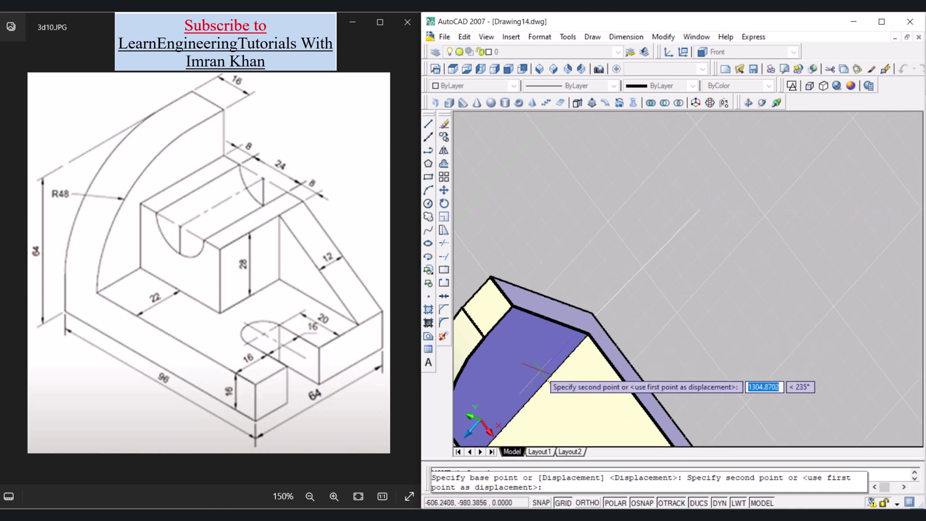
left_click(586, 337)
scroll(593, 333, "up", 4)
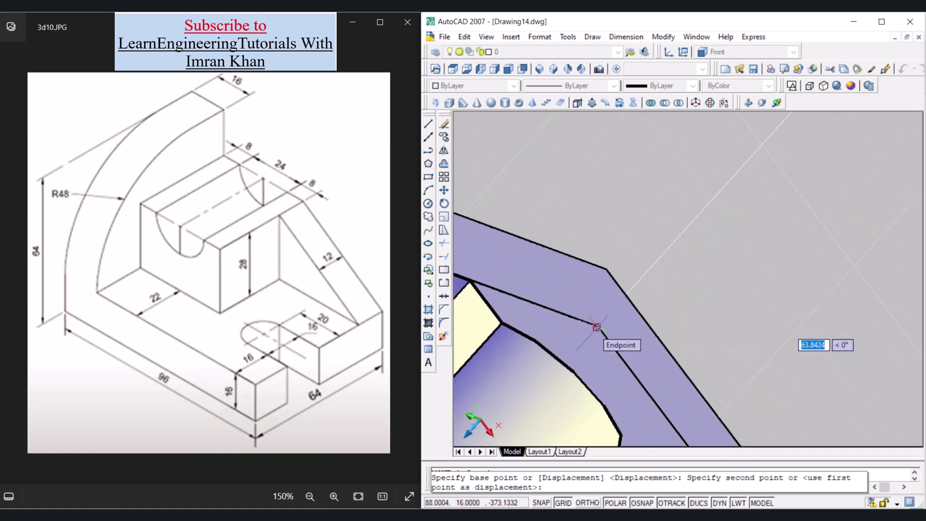
left_click(596, 326)
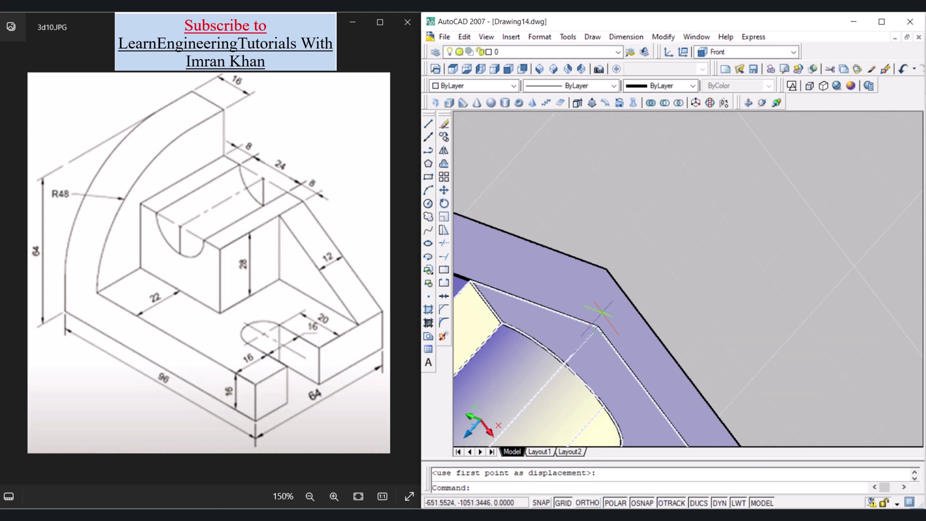
mouse_move(601, 314)
middle_mouse_down("ctrl+shift")
mouse_move(605, 304)
mouse_move(596, 314)
mouse_move(616, 321)
middle_mouse_up("ctrl+shift")
scroll(629, 322, "down", 6)
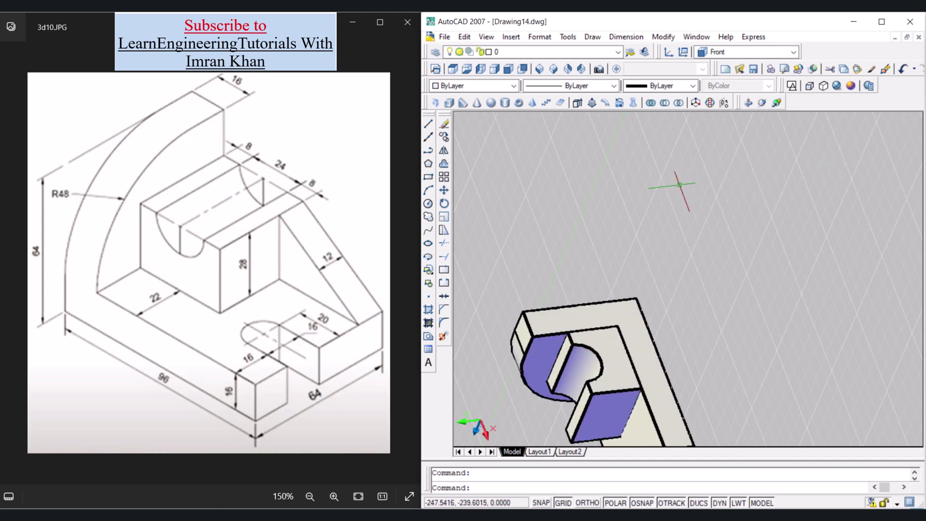
Step: Union the center block with the wall-and-base solid, then view it SE Isometric
left_click(651, 102)
left_click(597, 346)
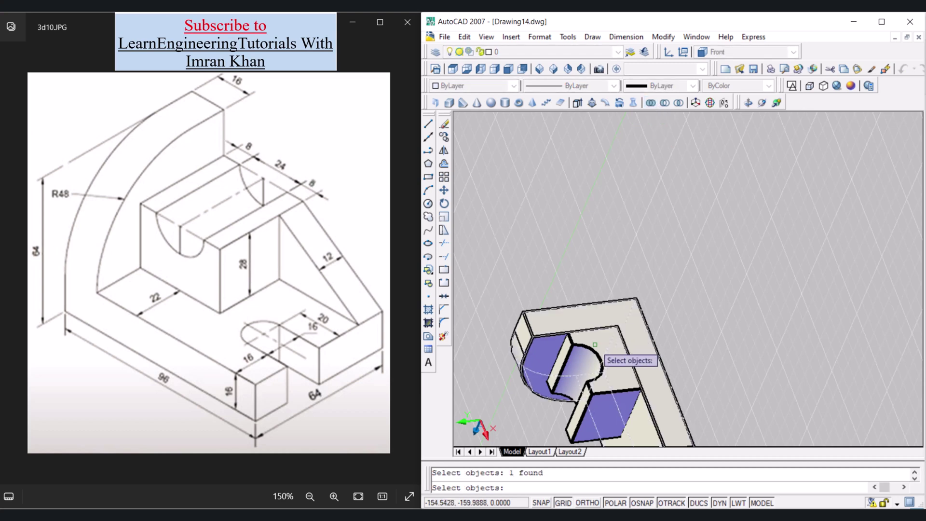
left_click(566, 359)
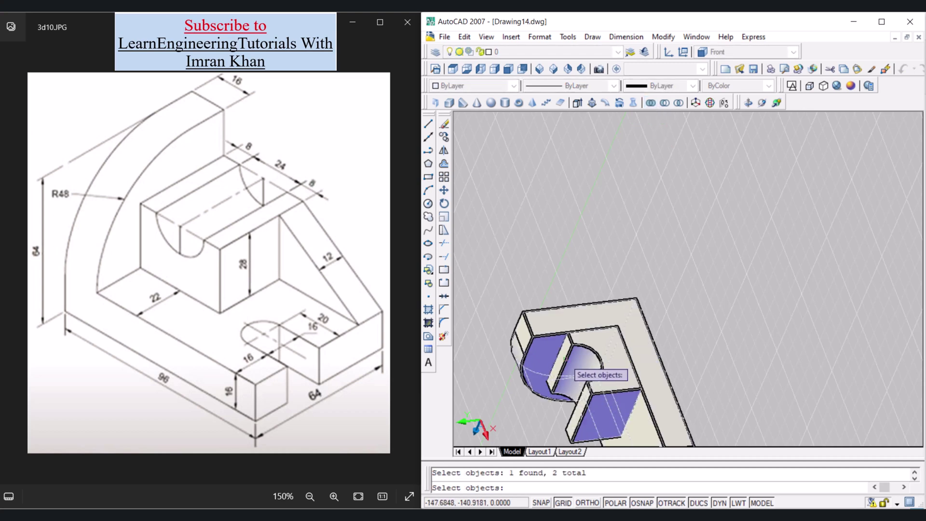
key("Return")
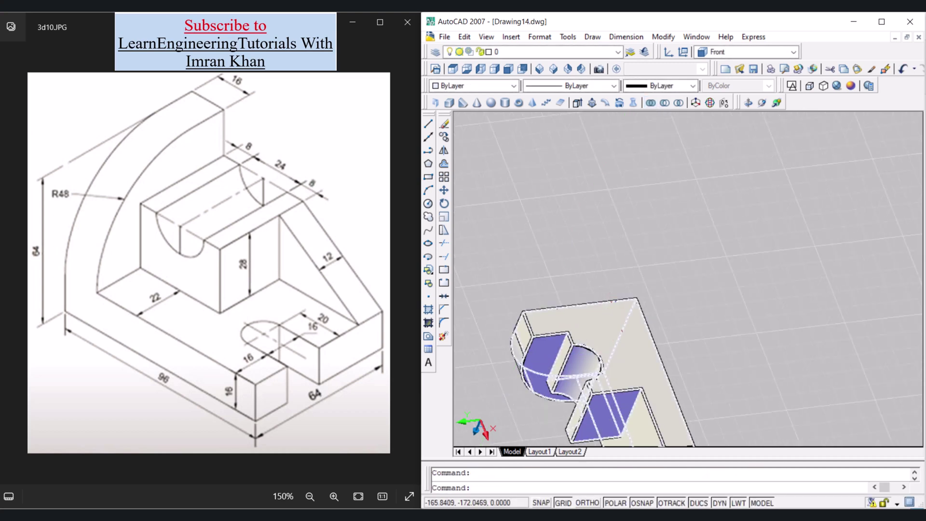
left_click(554, 68)
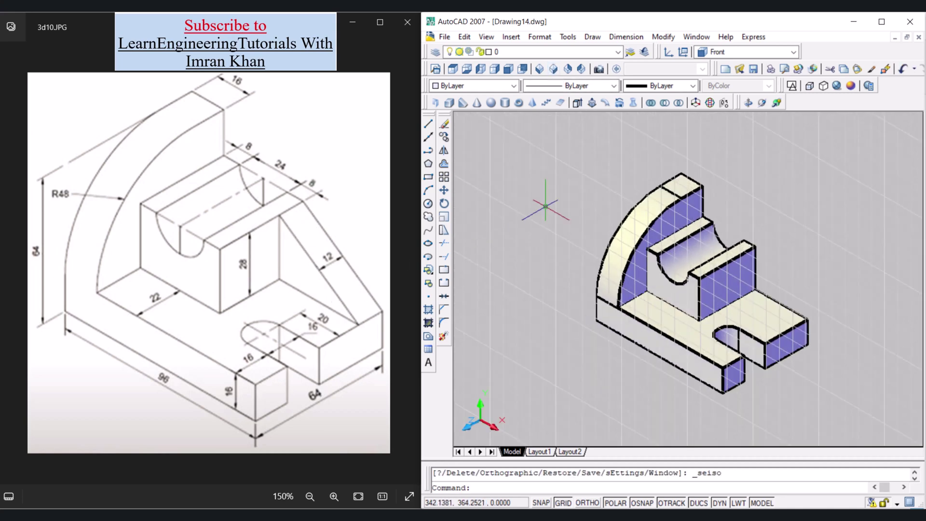
Step: Draw a closed three-corner polyline for the sloped rib, then try Press/Pull on it
left_click(428, 150)
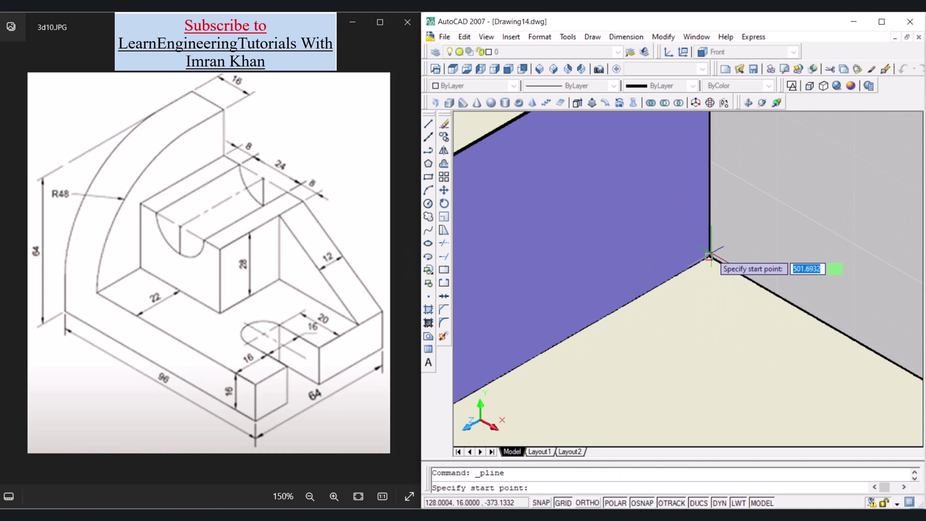
left_click(705, 245)
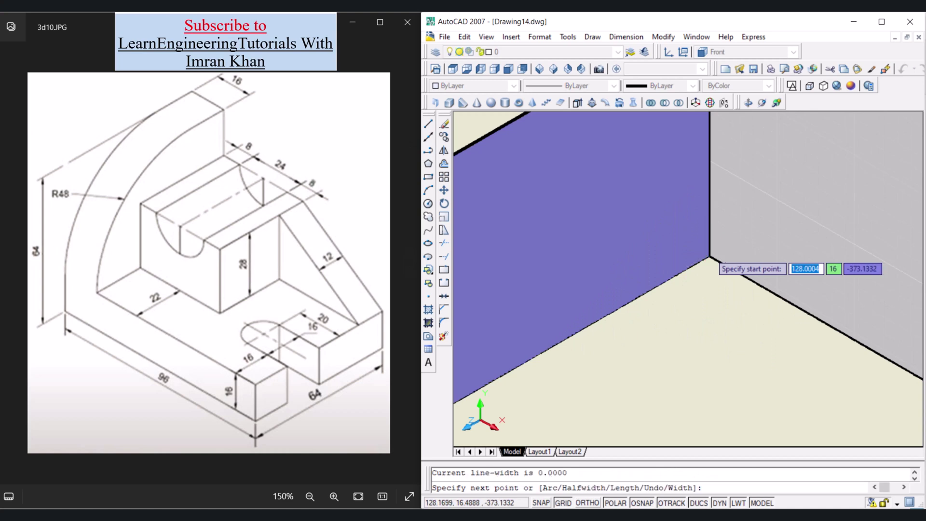
middle_click_drag(706, 245, 706, 191)
left_click(707, 191)
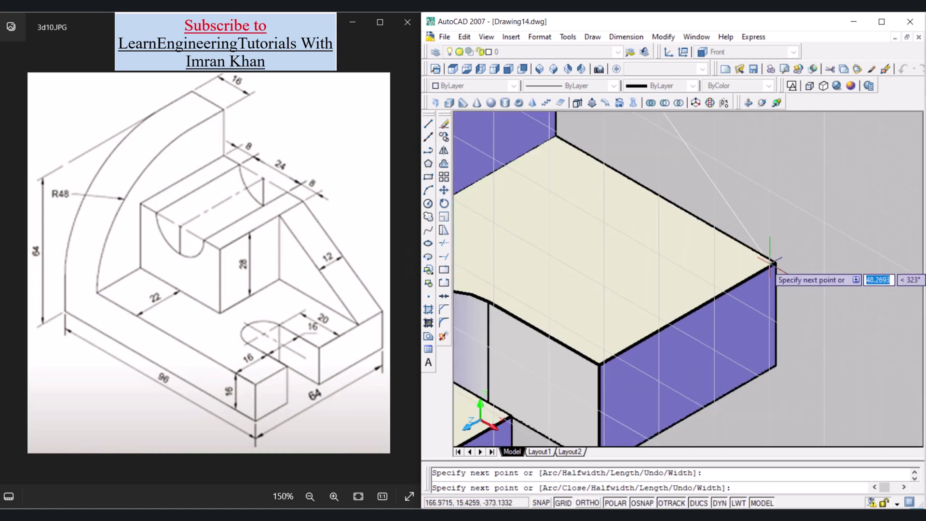
left_click(774, 263)
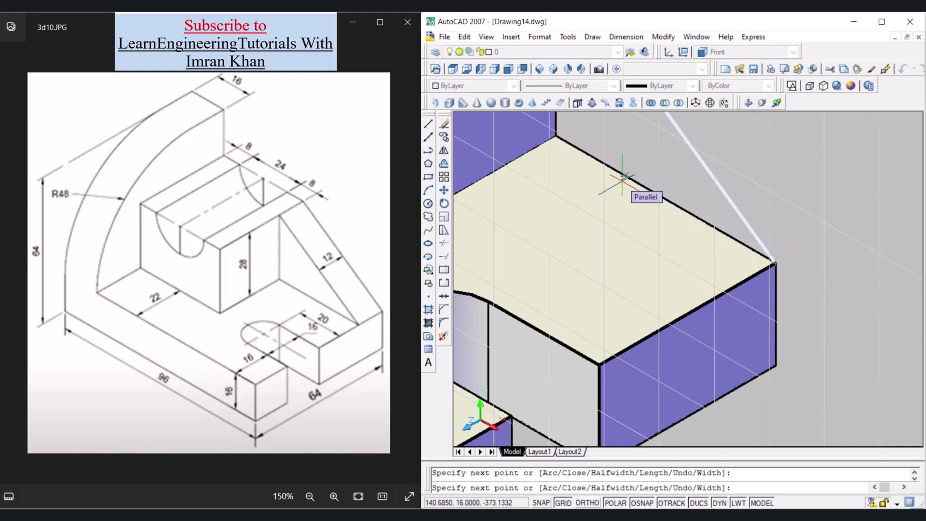
type("c")
key("Return")
scroll(634, 177, "down", 4)
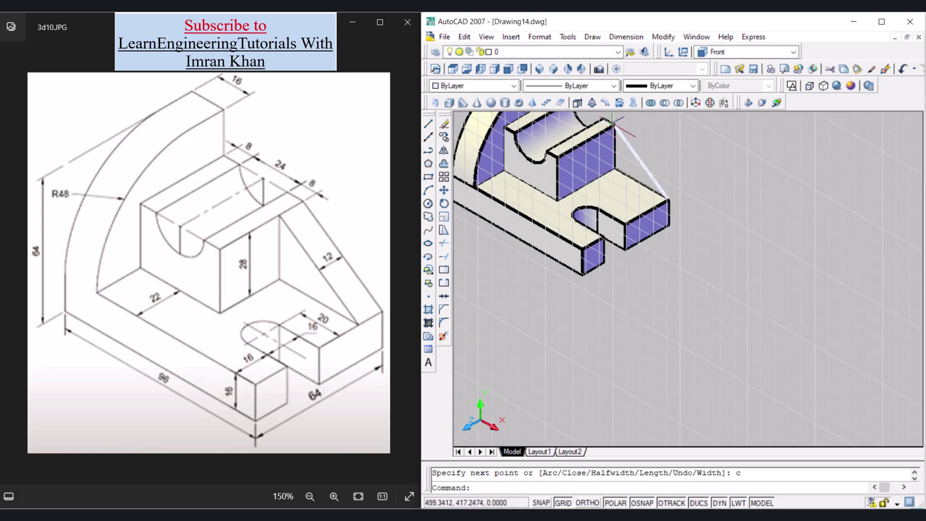
left_click(592, 102)
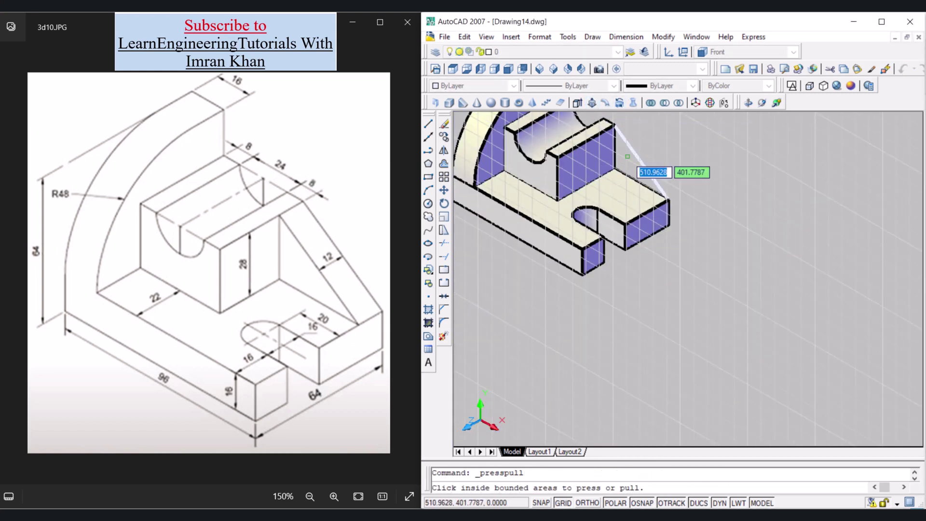
left_click(627, 156)
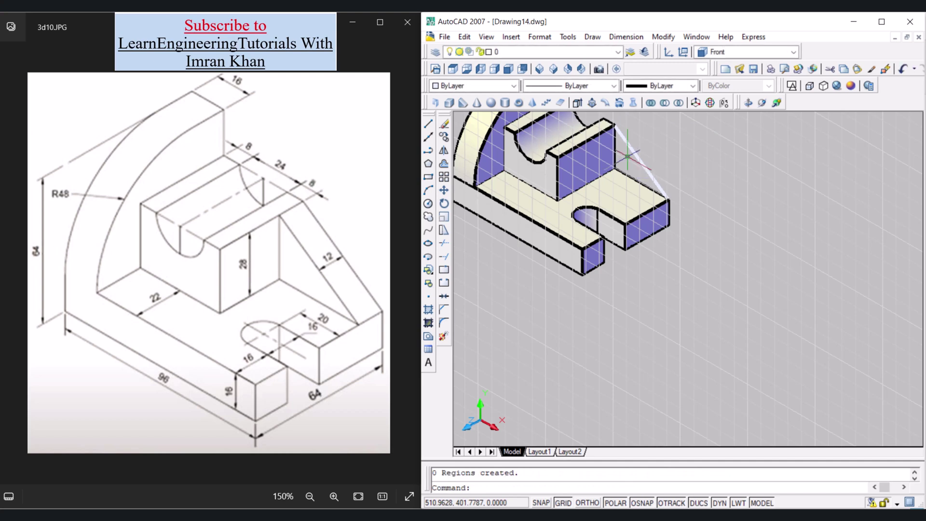
Step: Extrude the triangular outline into a 12-unit-thick rib
left_click(578, 103)
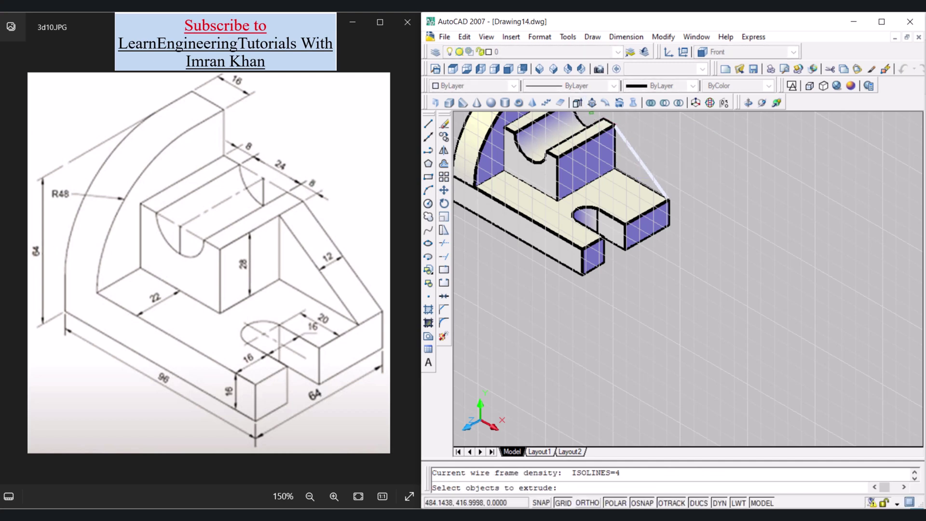
left_click(630, 144)
key("Return")
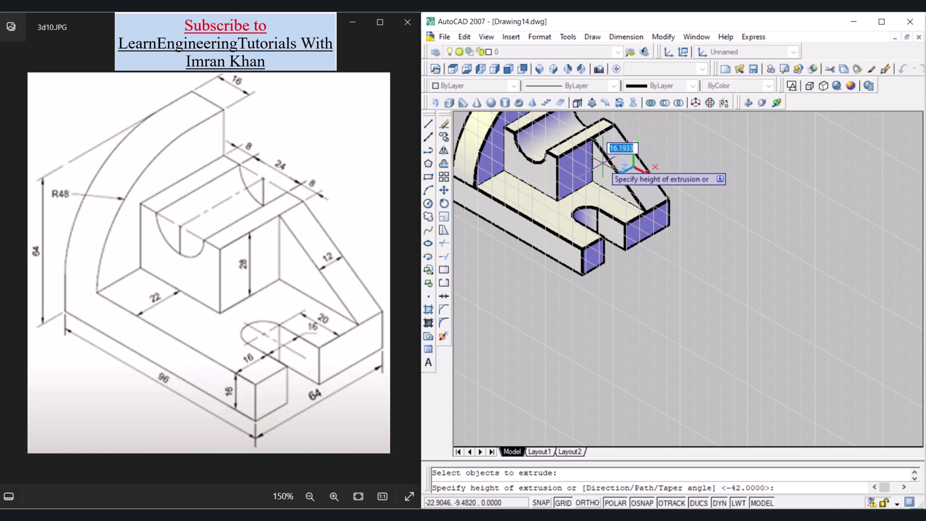
type("1")
key("Return")
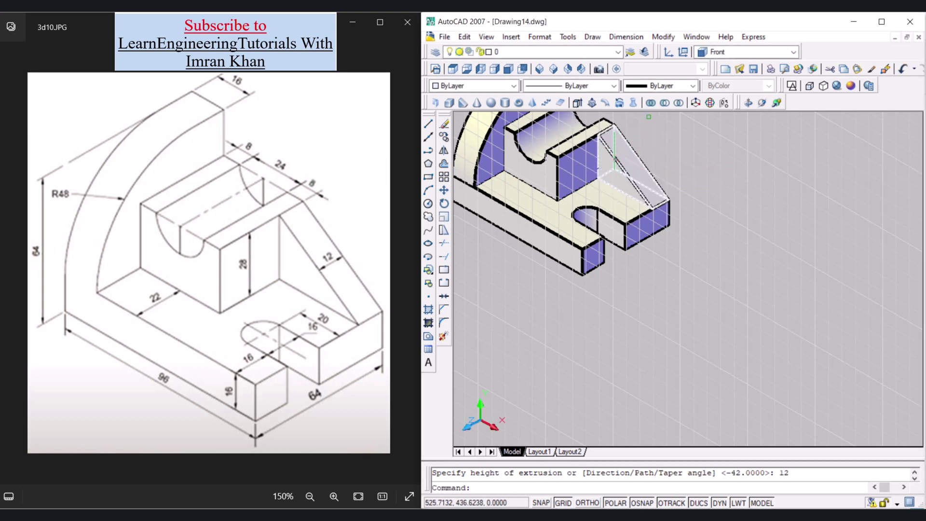
Step: Union the rib with the main bracket body
left_click(651, 106)
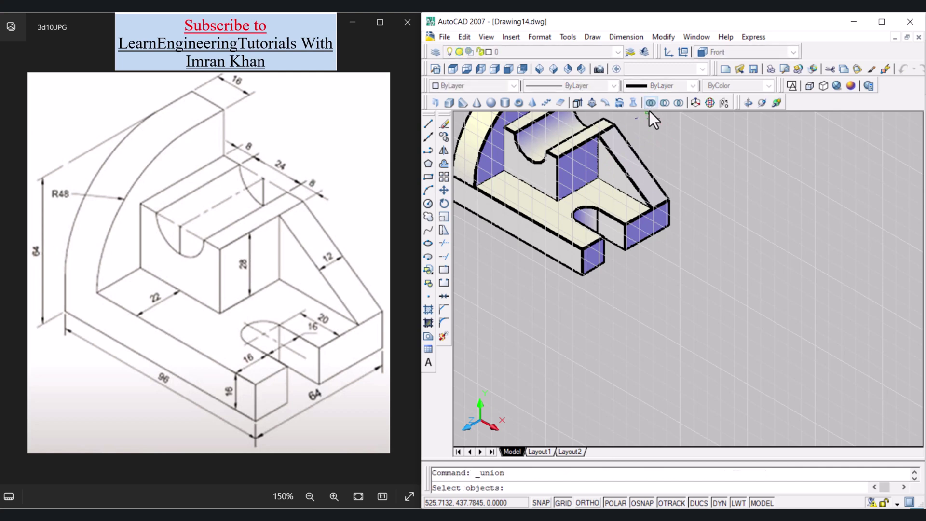
left_click(618, 155)
left_click(555, 155)
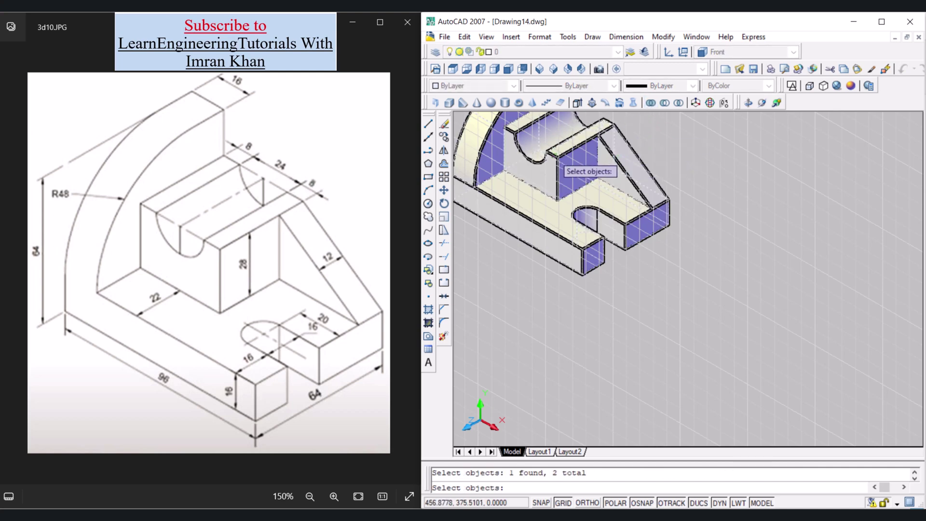
key("Return")
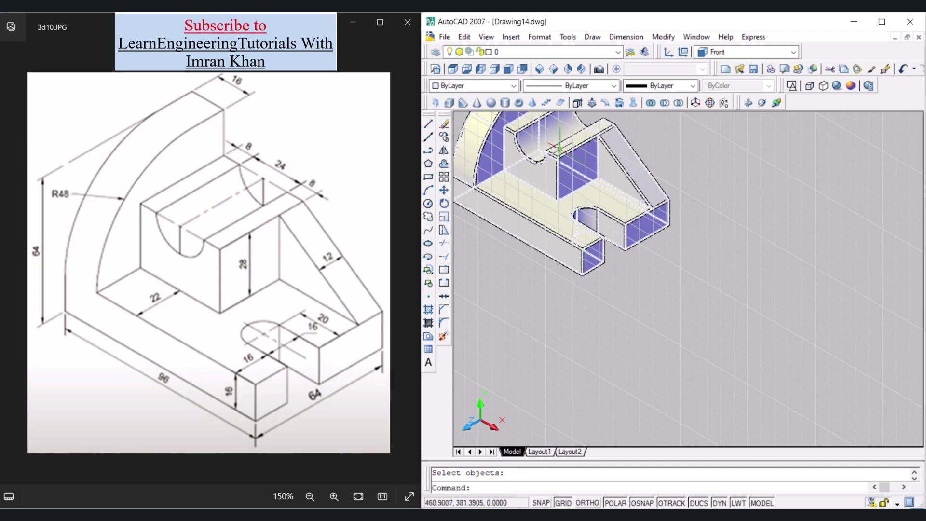
Step: Move the unioned bracket nearer the middle of the view and adjust the zoom
left_click(559, 147)
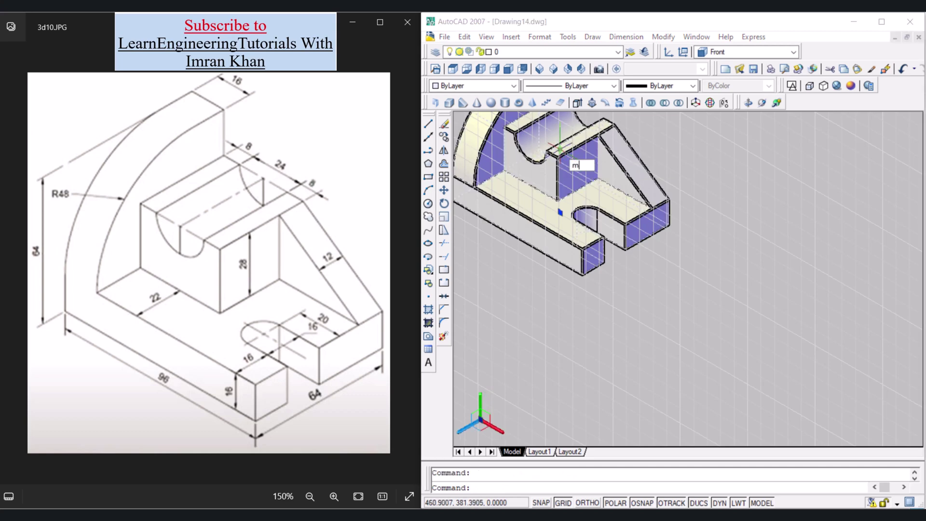
type("m")
key("Return")
left_click(561, 148)
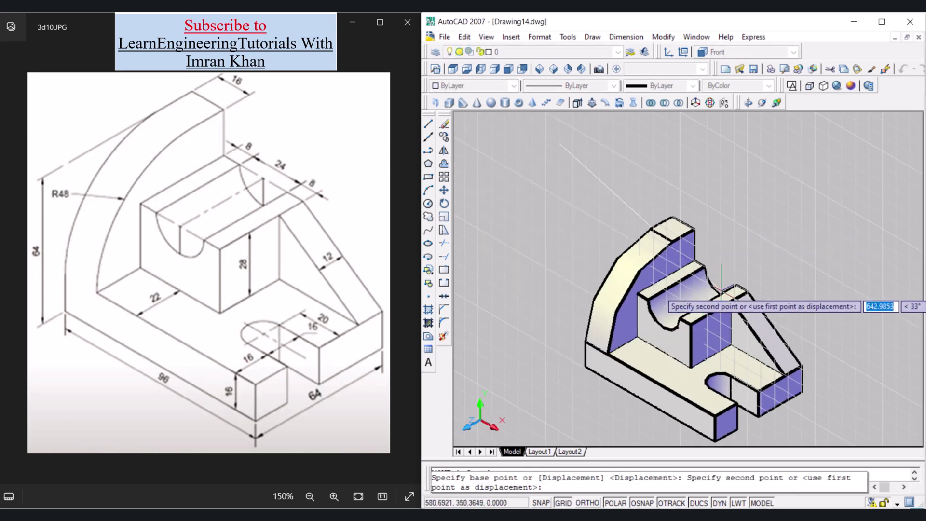
left_click(741, 321)
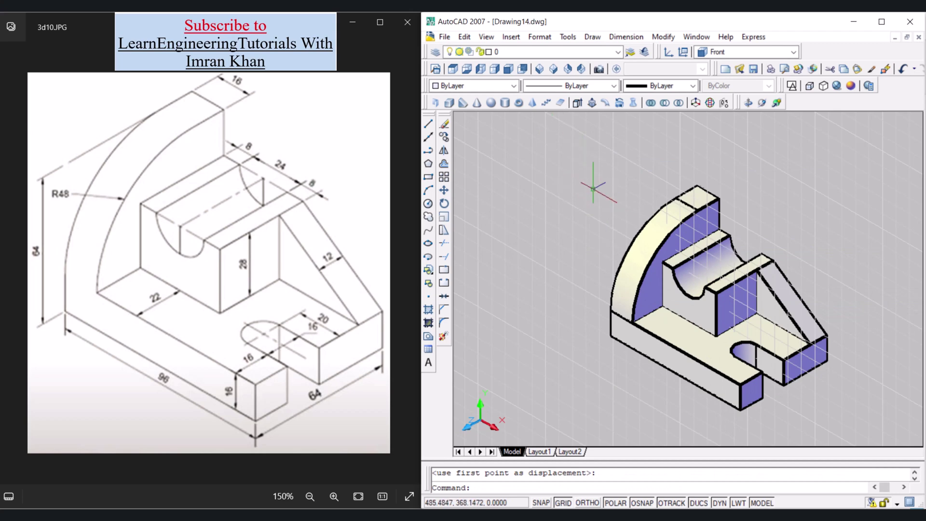
scroll(612, 188, "down", 2)
left_click(624, 203)
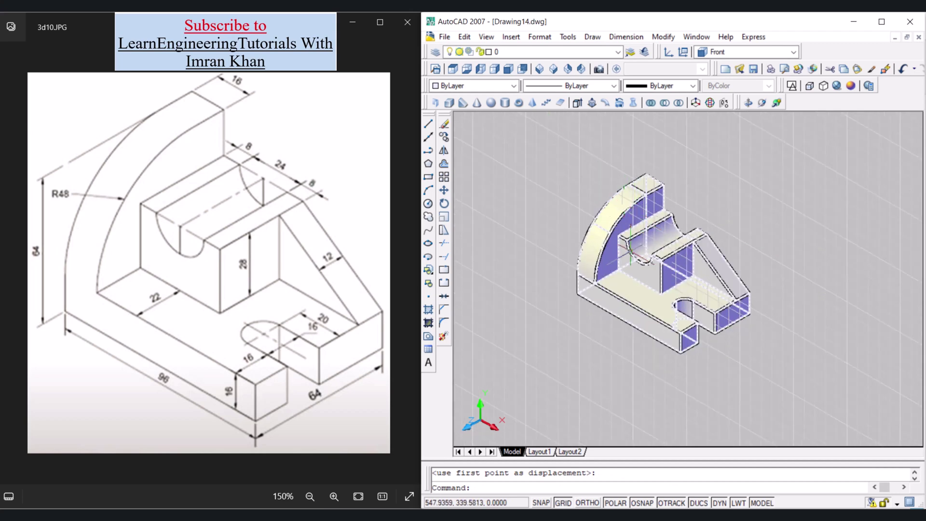
scroll(630, 248, "up", 1)
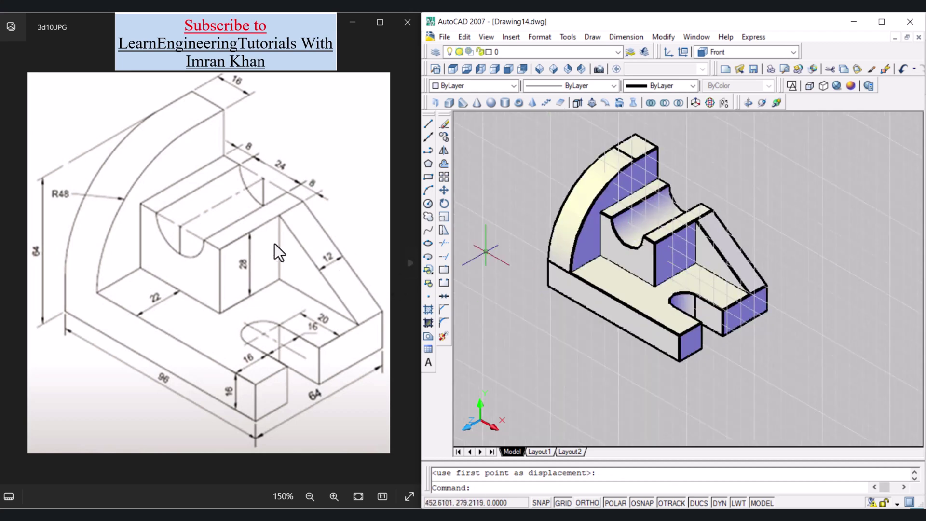